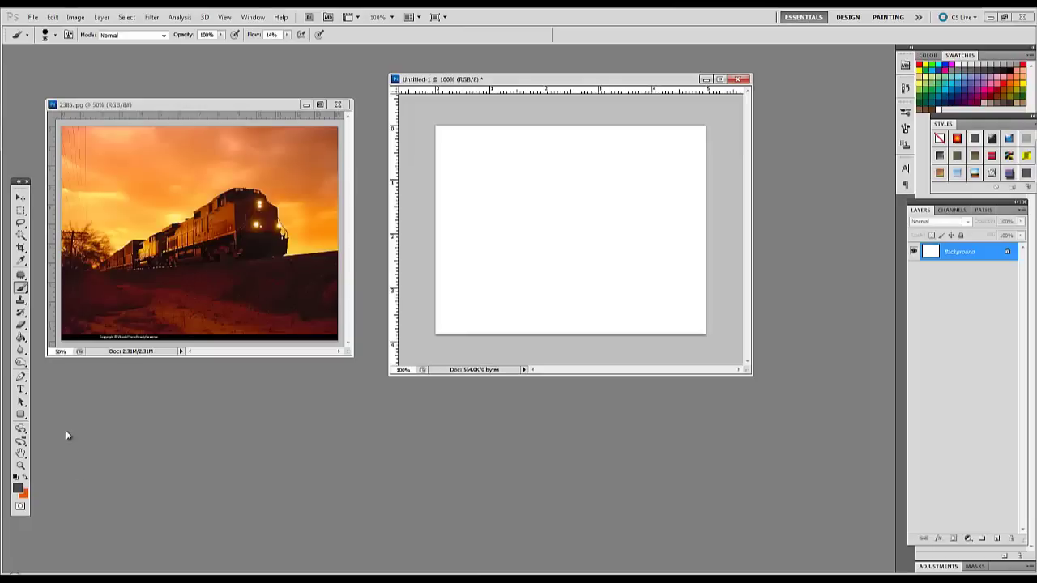
Mix the light yellow-orange foreground colour ffce64 to match the photo's glowing sky, and copy its hex value
{"action": "key", "text": "g"}
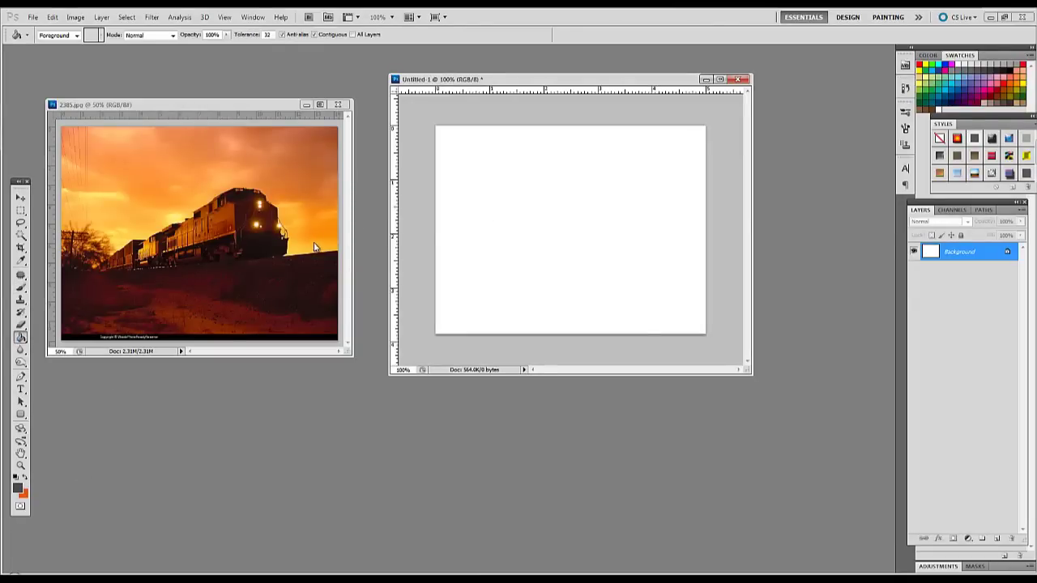
{"action": "left_click", "coordinate": [18, 488]}
{"action": "left_click_drag", "start_coordinate": [225, 420], "coordinate": [226, 421]}
{"action": "mouse_move", "coordinate": [151, 299]}
{"action": "left_mouse_down"}
{"action": "mouse_move", "coordinate": [133, 305]}
{"action": "mouse_move", "coordinate": [155, 290]}
{"action": "left_mouse_up"}
{"action": "left_click", "coordinate": [225, 416]}
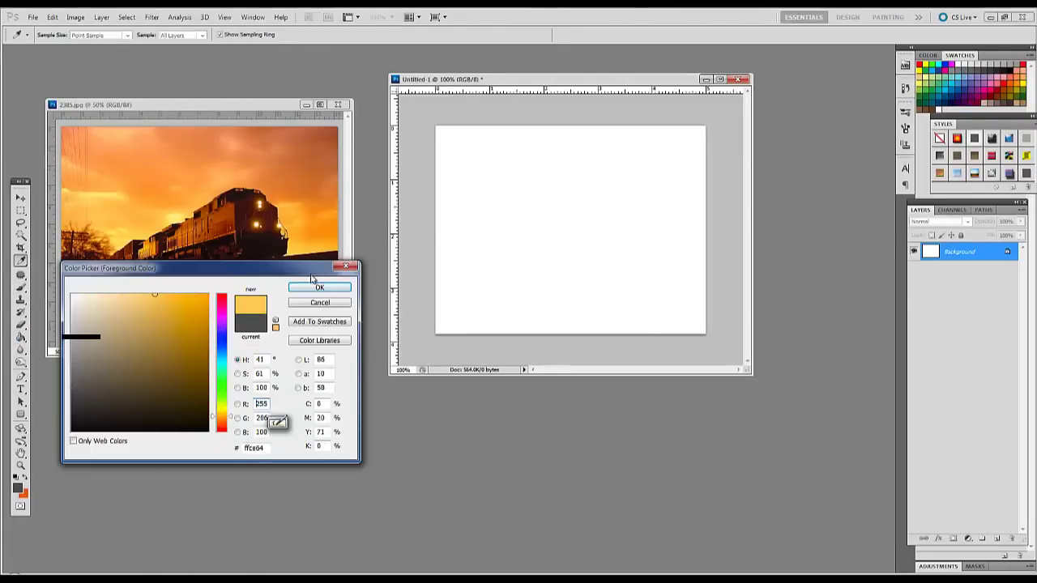
{"action": "mouse_move", "coordinate": [307, 273]}
{"action": "left_mouse_down"}
{"action": "mouse_move", "coordinate": [335, 285]}
{"action": "mouse_move", "coordinate": [316, 290]}
{"action": "left_mouse_up"}
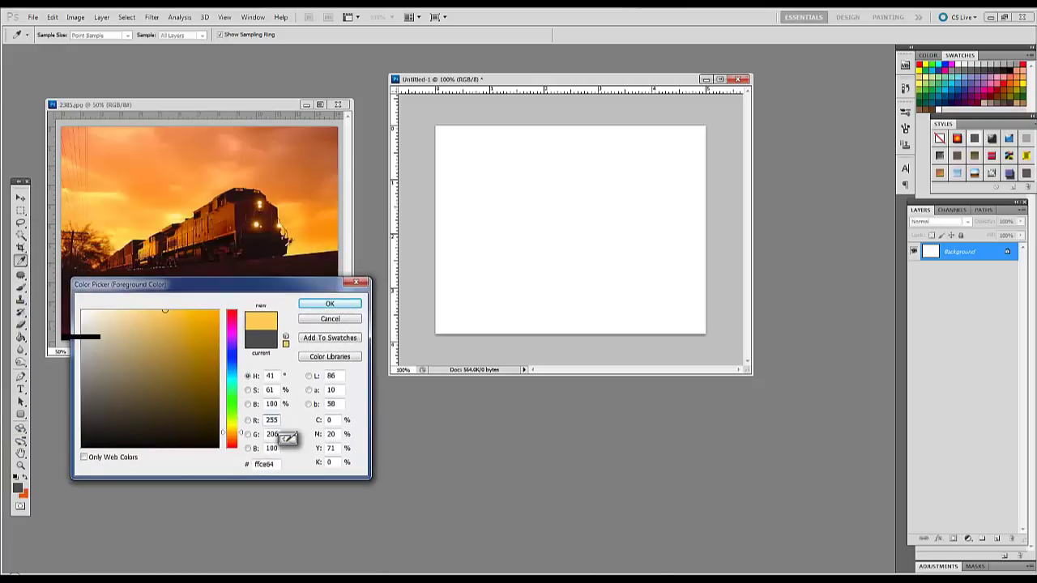
{"action": "left_click_drag", "start_coordinate": [277, 468], "coordinate": [193, 459]}
{"action": "key", "text": "ctrl+c"}
Sample the photo's bright sky in front of the train for comparison, and restore the foreground hex value to ffce64
{"action": "left_click", "coordinate": [295, 249]}
{"action": "left_click", "coordinate": [297, 243]}
{"action": "left_click", "coordinate": [298, 239]}
{"action": "left_click", "coordinate": [293, 265]}
{"action": "left_click_drag", "start_coordinate": [280, 465], "coordinate": [204, 460]}
{"action": "key", "text": "ctrl+v"}
Accept the yellow-orange foreground colour and fill the blank canvas with it using the Paint Bucket
{"action": "left_click", "coordinate": [329, 304]}
{"action": "left_click", "coordinate": [21, 338]}
{"action": "left_click", "coordinate": [494, 268]}
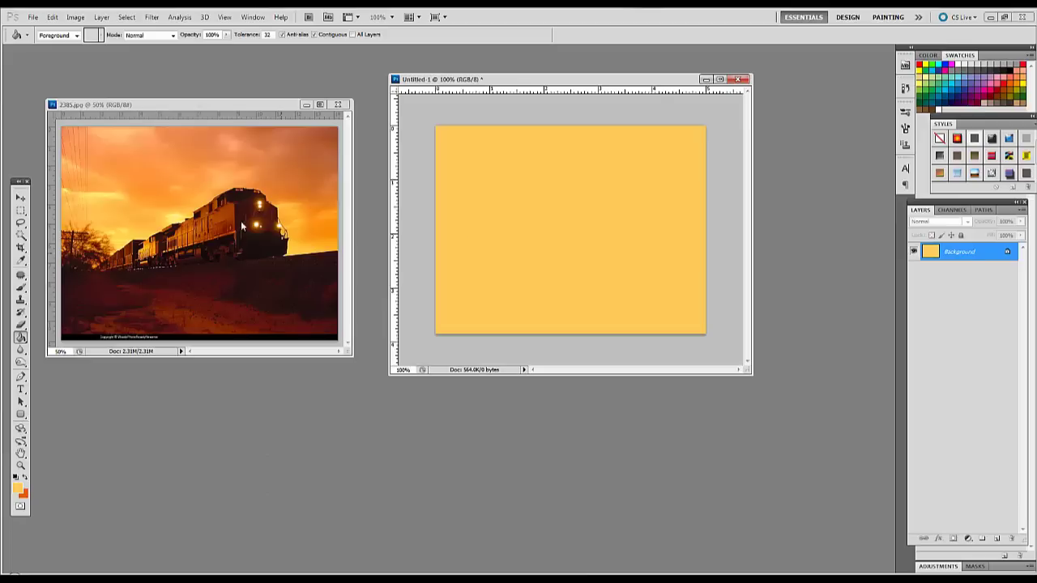
Sample several colours along the side of the train in the photo to compare their hue and brightness
{"action": "left_click", "coordinate": [21, 288]}
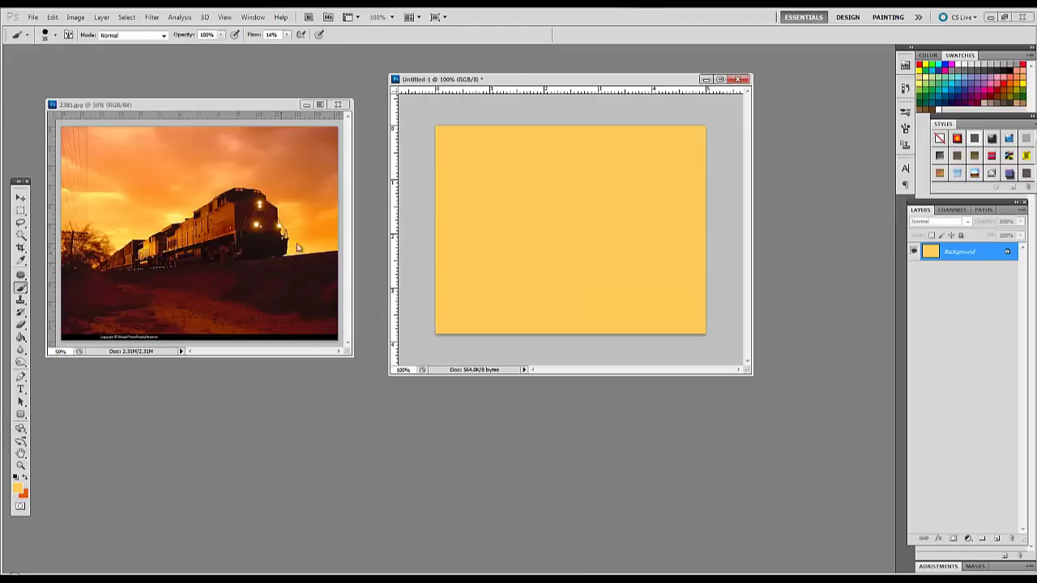
{"action": "left_click", "coordinate": [17, 487]}
{"action": "left_click", "coordinate": [322, 323]}
{"action": "left_click", "coordinate": [246, 255]}
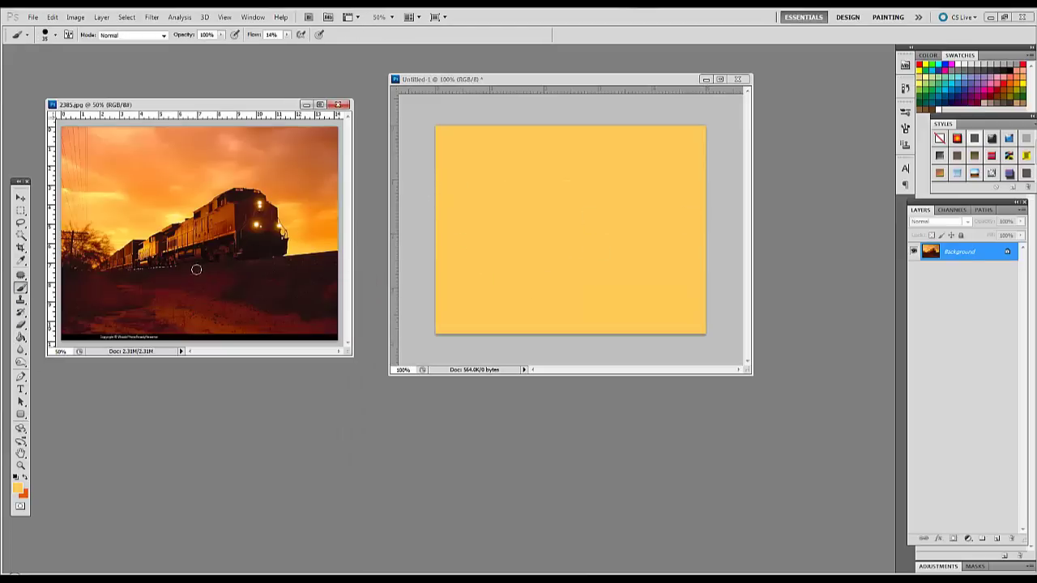
{"action": "left_click", "coordinate": [18, 488]}
{"action": "left_click_drag", "start_coordinate": [235, 434], "coordinate": [235, 441]}
{"action": "left_click", "coordinate": [216, 218]}
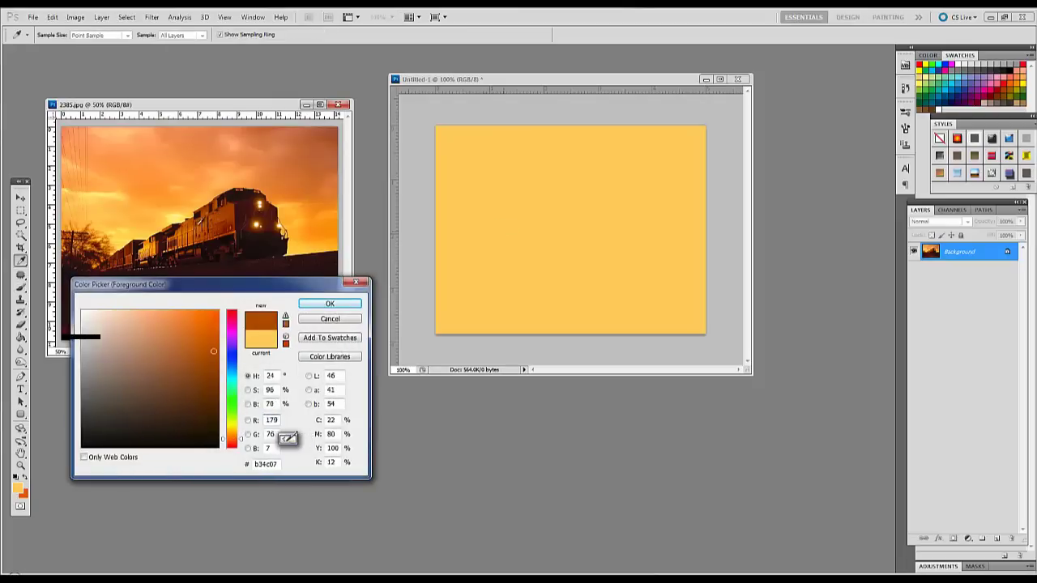
{"action": "left_click", "coordinate": [192, 227]}
{"action": "left_click", "coordinate": [185, 232]}
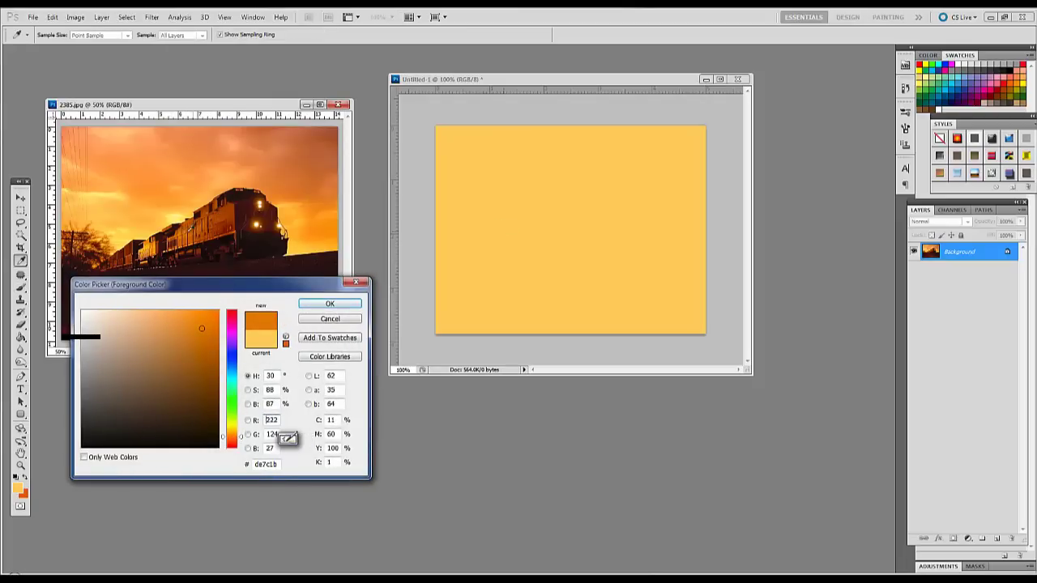
{"action": "left_click", "coordinate": [128, 248]}
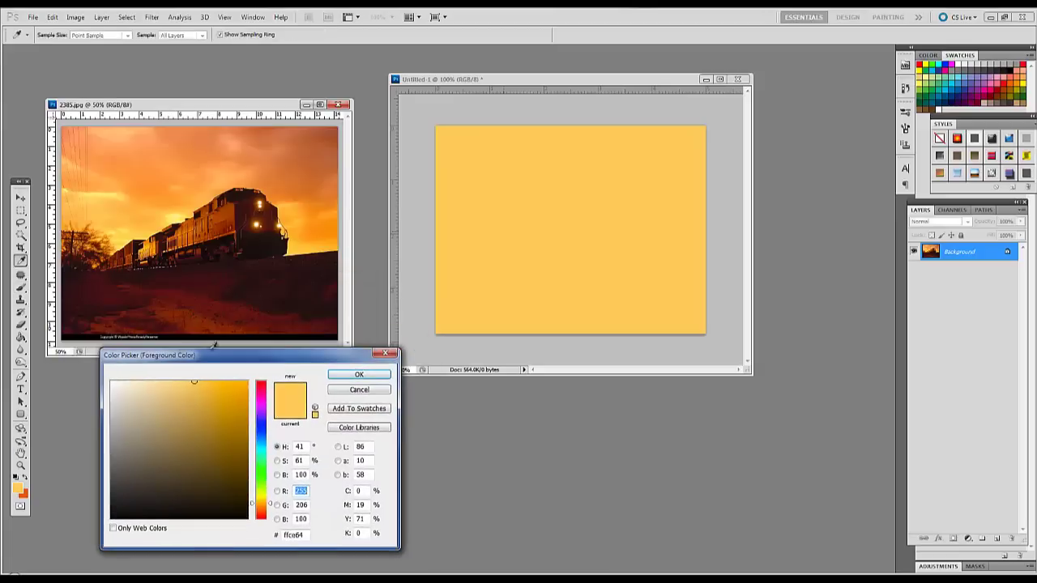
Set the foreground to dark red-brown 4d1615 and brush in the embankment below a horizon rising toward the right edge
{"action": "left_click_drag", "start_coordinate": [255, 503], "coordinate": [255, 510]}
{"action": "left_click_drag", "start_coordinate": [208, 459], "coordinate": [212, 477]}
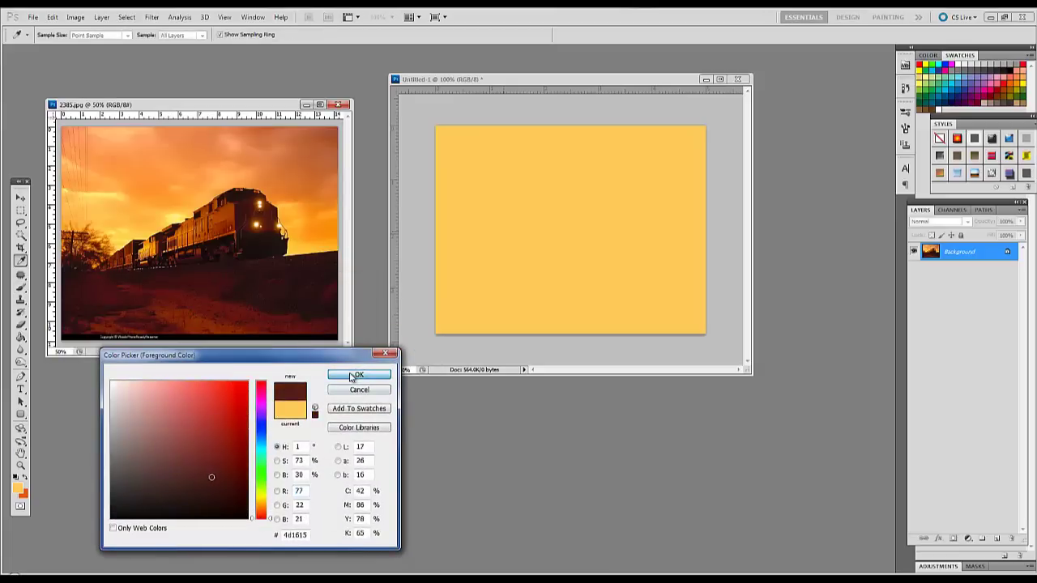
{"action": "left_click", "coordinate": [356, 373]}
{"action": "key", "text": "b"}
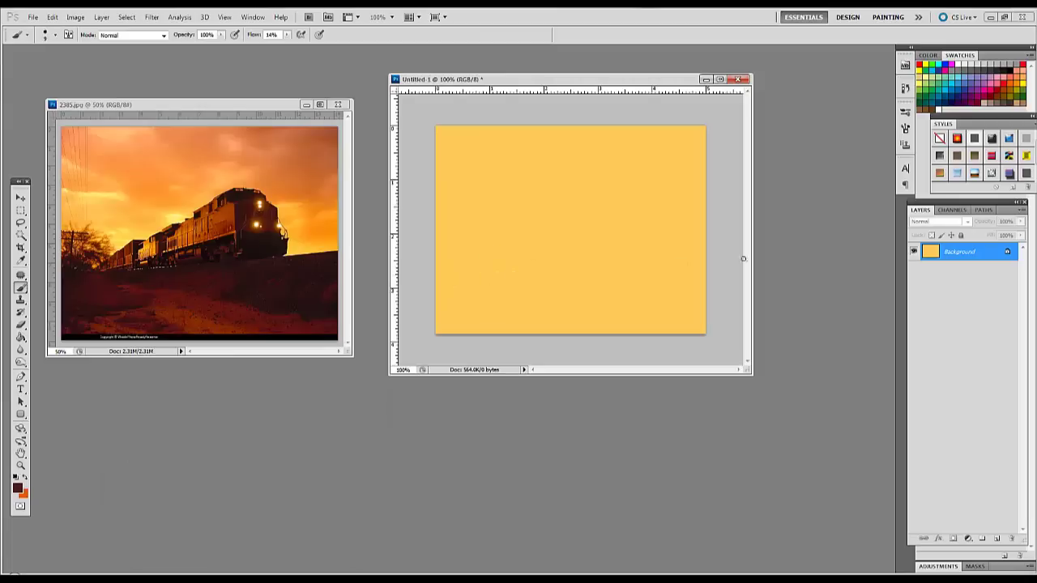
{"action": "mouse_move", "coordinate": [719, 247]}
{"action": "left_mouse_down"}
{"action": "mouse_move", "coordinate": [546, 265]}
{"action": "mouse_move", "coordinate": [596, 259]}
{"action": "left_mouse_up"}
{"action": "mouse_move", "coordinate": [416, 277]}
{"action": "left_mouse_down"}
{"action": "mouse_move", "coordinate": [711, 251]}
{"action": "mouse_move", "coordinate": [519, 275]}
{"action": "mouse_move", "coordinate": [701, 292]}
{"action": "mouse_move", "coordinate": [656, 308]}
{"action": "mouse_move", "coordinate": [431, 276]}
{"action": "mouse_move", "coordinate": [704, 271]}
{"action": "mouse_move", "coordinate": [705, 320]}
{"action": "mouse_move", "coordinate": [602, 295]}
{"action": "mouse_move", "coordinate": [424, 279]}
{"action": "mouse_move", "coordinate": [632, 279]}
{"action": "mouse_move", "coordinate": [713, 305]}
{"action": "mouse_move", "coordinate": [592, 304]}
{"action": "mouse_move", "coordinate": [491, 284]}
{"action": "left_mouse_up"}
{"action": "mouse_move", "coordinate": [667, 278]}
{"action": "left_mouse_down"}
{"action": "mouse_move", "coordinate": [699, 298]}
{"action": "mouse_move", "coordinate": [585, 290]}
{"action": "mouse_move", "coordinate": [610, 272]}
{"action": "mouse_move", "coordinate": [561, 273]}
{"action": "mouse_move", "coordinate": [704, 302]}
{"action": "mouse_move", "coordinate": [614, 264]}
{"action": "mouse_move", "coordinate": [675, 264]}
{"action": "mouse_move", "coordinate": [658, 309]}
{"action": "mouse_move", "coordinate": [724, 299]}
{"action": "left_mouse_up"}
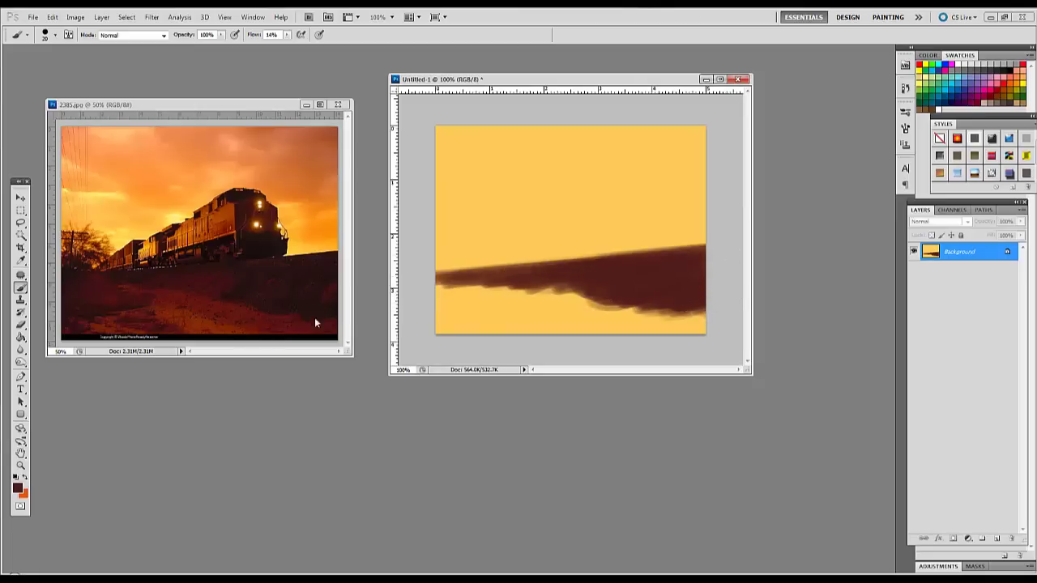
Compare a trial red mix with a colour sampled from the photo's dark ground, and restore the foreground to 4d1615
{"action": "left_click", "coordinate": [19, 489]}
{"action": "left_click_drag", "start_coordinate": [261, 360], "coordinate": [238, 347]}
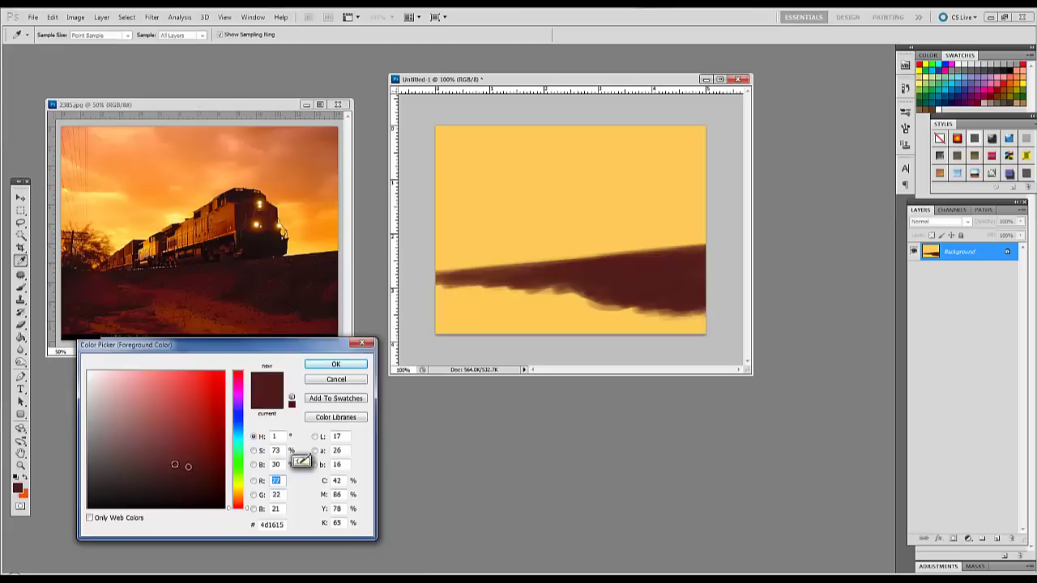
{"action": "left_click", "coordinate": [238, 504]}
{"action": "left_click_drag", "start_coordinate": [238, 505], "coordinate": [238, 503]}
{"action": "left_click_drag", "start_coordinate": [189, 448], "coordinate": [213, 445]}
{"action": "left_click", "coordinate": [292, 324]}
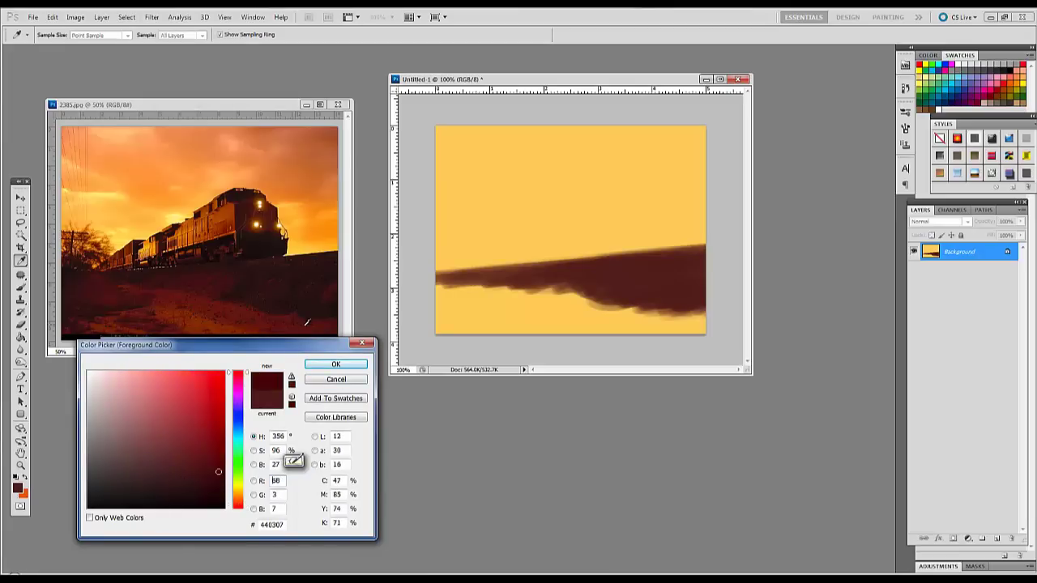
{"action": "left_click", "coordinate": [270, 406]}
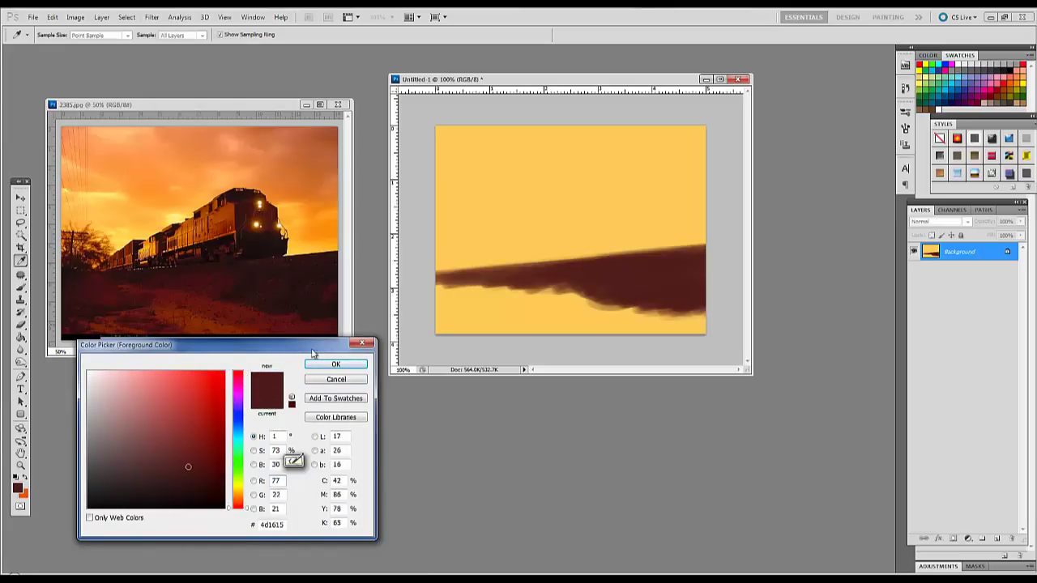
Mix the deeper red 6a120d and brush it over the remaining ground below the dark embankment
{"action": "left_click_drag", "start_coordinate": [246, 497], "coordinate": [245, 502]}
{"action": "mouse_move", "coordinate": [201, 443]}
{"action": "left_mouse_down"}
{"action": "mouse_move", "coordinate": [203, 461]}
{"action": "mouse_move", "coordinate": [178, 449]}
{"action": "left_mouse_up"}
{"action": "left_click_drag", "start_coordinate": [240, 500], "coordinate": [240, 507]}
{"action": "left_click", "coordinate": [205, 450]}
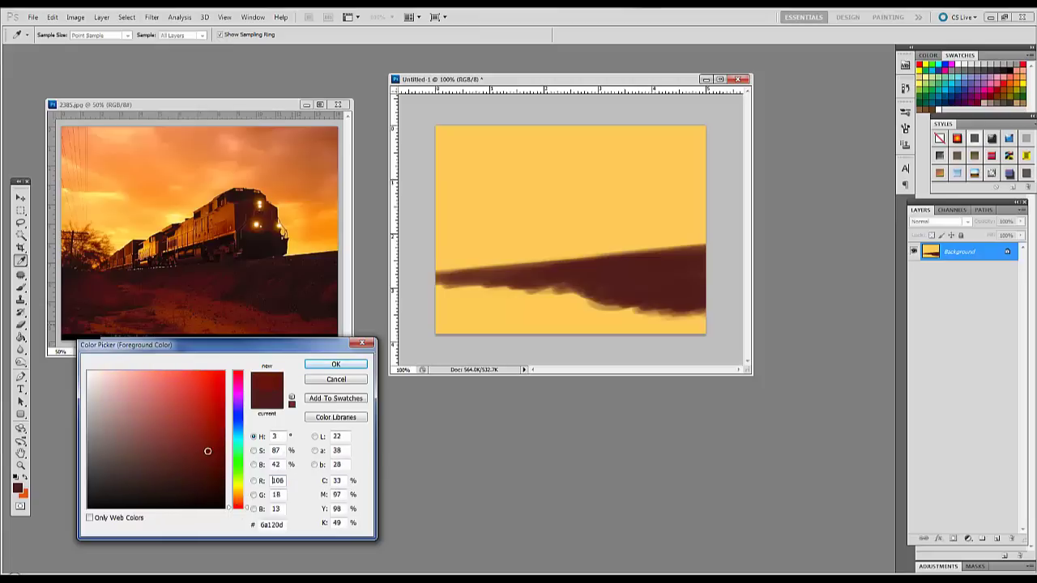
{"action": "left_click", "coordinate": [335, 363]}
{"action": "mouse_move", "coordinate": [718, 327]}
{"action": "left_mouse_down"}
{"action": "mouse_move", "coordinate": [635, 329]}
{"action": "mouse_move", "coordinate": [656, 315]}
{"action": "mouse_move", "coordinate": [465, 290]}
{"action": "mouse_move", "coordinate": [678, 324]}
{"action": "mouse_move", "coordinate": [496, 336]}
{"action": "mouse_move", "coordinate": [534, 307]}
{"action": "mouse_move", "coordinate": [482, 297]}
{"action": "mouse_move", "coordinate": [595, 321]}
{"action": "mouse_move", "coordinate": [712, 320]}
{"action": "mouse_move", "coordinate": [649, 310]}
{"action": "mouse_move", "coordinate": [683, 318]}
{"action": "mouse_move", "coordinate": [608, 320]}
{"action": "mouse_move", "coordinate": [627, 317]}
{"action": "mouse_move", "coordinate": [596, 309]}
{"action": "mouse_move", "coordinate": [457, 332]}
{"action": "mouse_move", "coordinate": [425, 319]}
{"action": "mouse_move", "coordinate": [417, 295]}
{"action": "mouse_move", "coordinate": [617, 310]}
{"action": "left_mouse_up"}
{"action": "mouse_move", "coordinate": [491, 293]}
{"action": "left_mouse_down"}
{"action": "mouse_move", "coordinate": [451, 284]}
{"action": "mouse_move", "coordinate": [577, 302]}
{"action": "mouse_move", "coordinate": [553, 328]}
{"action": "mouse_move", "coordinate": [511, 303]}
{"action": "mouse_move", "coordinate": [568, 328]}
{"action": "mouse_move", "coordinate": [456, 292]}
{"action": "mouse_move", "coordinate": [527, 293]}
{"action": "mouse_move", "coordinate": [489, 310]}
{"action": "mouse_move", "coordinate": [484, 292]}
{"action": "mouse_move", "coordinate": [573, 294]}
{"action": "mouse_move", "coordinate": [679, 322]}
{"action": "left_mouse_up"}
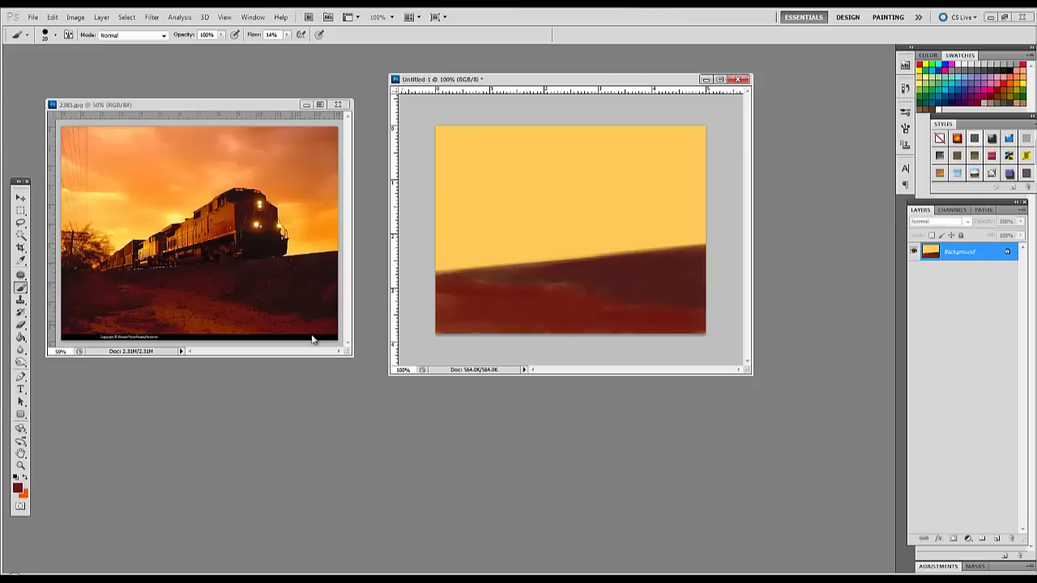
Choose a lighter red-brown matched to the photo's foreground dirt and brush it over the lower ground
{"action": "left_click", "coordinate": [17, 487]}
{"action": "left_click_drag", "start_coordinate": [214, 341], "coordinate": [147, 349]}
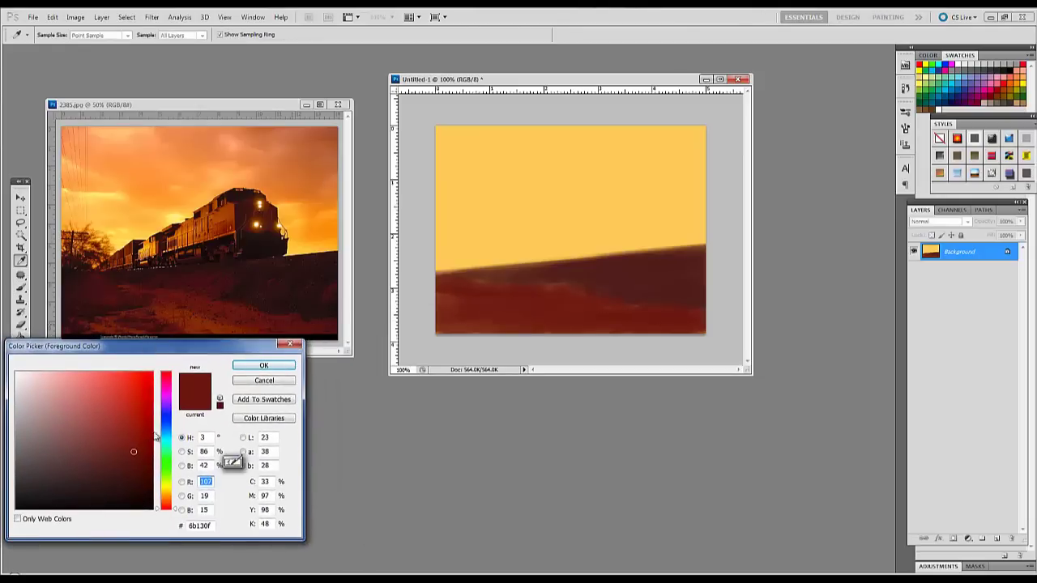
{"action": "left_click_drag", "start_coordinate": [169, 495], "coordinate": [168, 502]}
{"action": "left_click", "coordinate": [103, 425]}
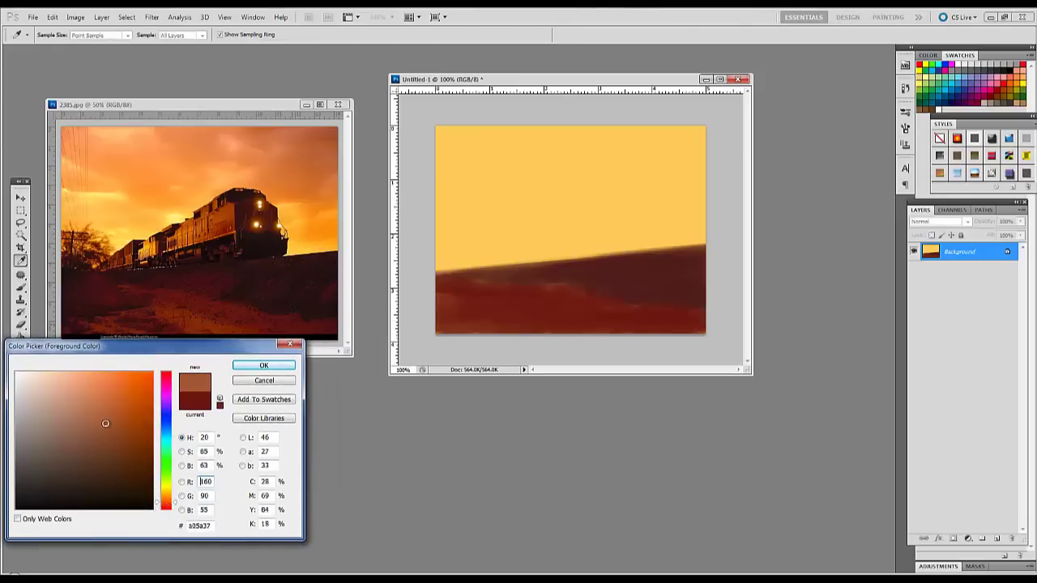
{"action": "left_click", "coordinate": [202, 325]}
{"action": "left_click", "coordinate": [264, 367]}
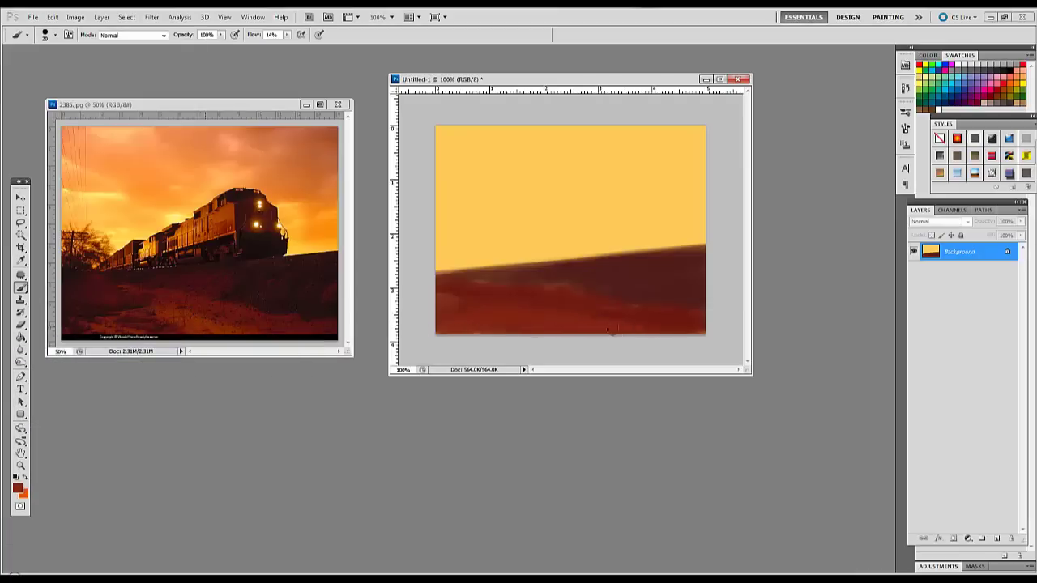
Sample the painted embankment, darken the colour to near black, and brush shadows into its right side and upper edge
{"action": "left_click", "coordinate": [671, 290], "text": "alt"}
{"action": "left_click", "coordinate": [18, 487]}
{"action": "left_click", "coordinate": [113, 485]}
{"action": "left_click", "coordinate": [264, 365]}
{"action": "mouse_move", "coordinate": [645, 291]}
{"action": "left_mouse_down"}
{"action": "mouse_move", "coordinate": [629, 273]}
{"action": "mouse_move", "coordinate": [667, 267]}
{"action": "mouse_move", "coordinate": [704, 299]}
{"action": "left_mouse_up"}
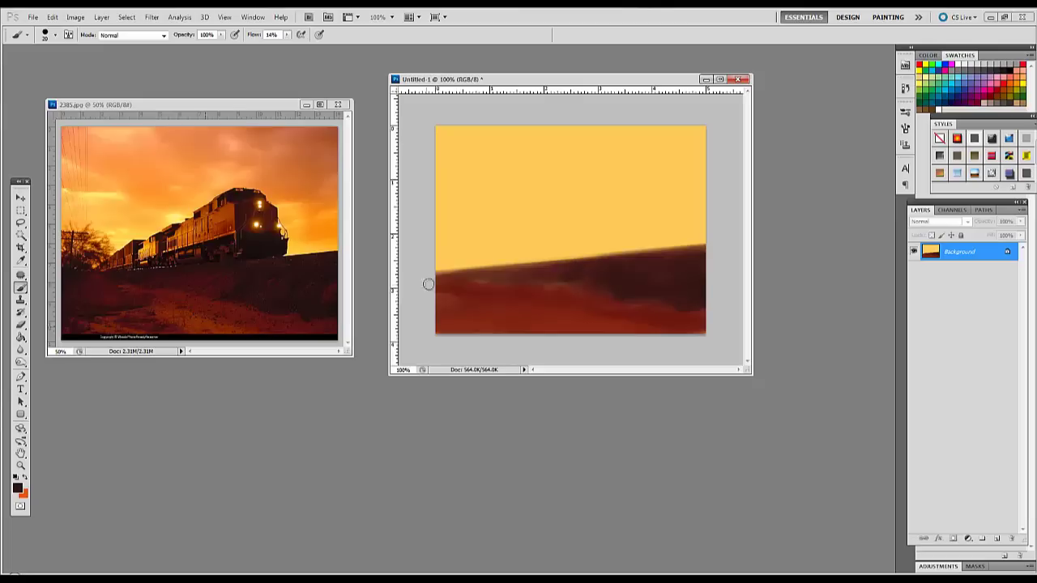
{"action": "mouse_move", "coordinate": [522, 266]}
{"action": "left_mouse_down"}
{"action": "mouse_move", "coordinate": [502, 274]}
{"action": "mouse_move", "coordinate": [522, 269]}
{"action": "left_mouse_up"}
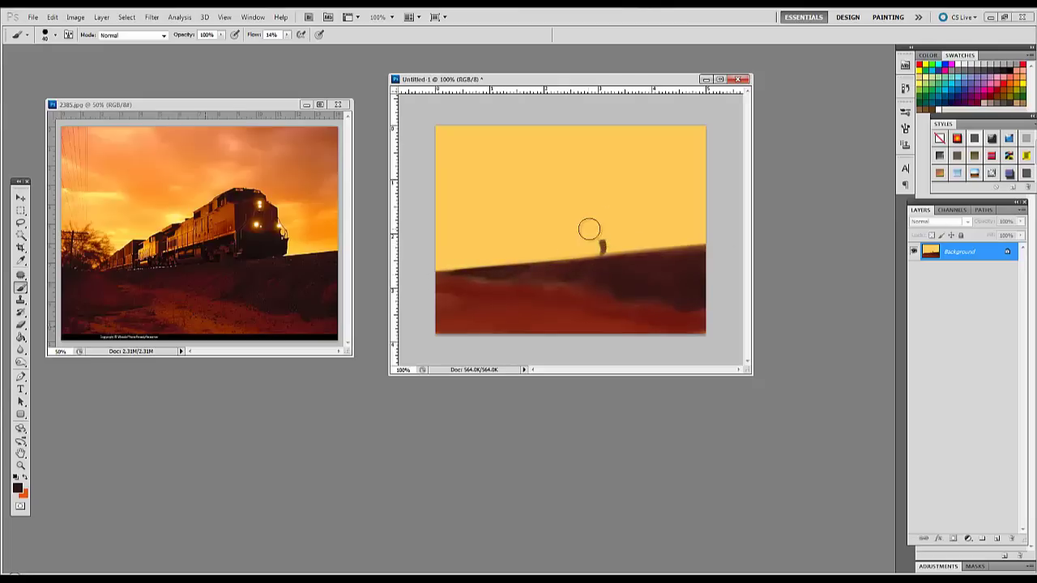
Block in the dark front of the locomotive above the horizon, using a smaller brush for its edges and middle band
{"action": "mouse_move", "coordinate": [607, 208]}
{"action": "left_mouse_down"}
{"action": "mouse_move", "coordinate": [600, 233]}
{"action": "mouse_move", "coordinate": [607, 225]}
{"action": "mouse_move", "coordinate": [593, 200]}
{"action": "mouse_move", "coordinate": [630, 243]}
{"action": "mouse_move", "coordinate": [634, 230]}
{"action": "mouse_move", "coordinate": [622, 225]}
{"action": "mouse_move", "coordinate": [611, 240]}
{"action": "mouse_move", "coordinate": [641, 210]}
{"action": "mouse_move", "coordinate": [644, 247]}
{"action": "left_mouse_up"}
{"action": "key", "text": "bracketleft"}
{"action": "key", "text": "bracketleft"}
{"action": "left_click_drag", "start_coordinate": [597, 221], "coordinate": [645, 221]}
{"action": "mouse_move", "coordinate": [594, 195]}
{"action": "left_mouse_down"}
{"action": "mouse_move", "coordinate": [632, 186]}
{"action": "mouse_move", "coordinate": [620, 183]}
{"action": "mouse_move", "coordinate": [640, 196]}
{"action": "mouse_move", "coordinate": [644, 228]}
{"action": "mouse_move", "coordinate": [640, 193]}
{"action": "mouse_move", "coordinate": [617, 208]}
{"action": "mouse_move", "coordinate": [597, 193]}
{"action": "mouse_move", "coordinate": [609, 185]}
{"action": "mouse_move", "coordinate": [636, 211]}
{"action": "mouse_move", "coordinate": [638, 193]}
{"action": "mouse_move", "coordinate": [596, 229]}
{"action": "left_mouse_up"}
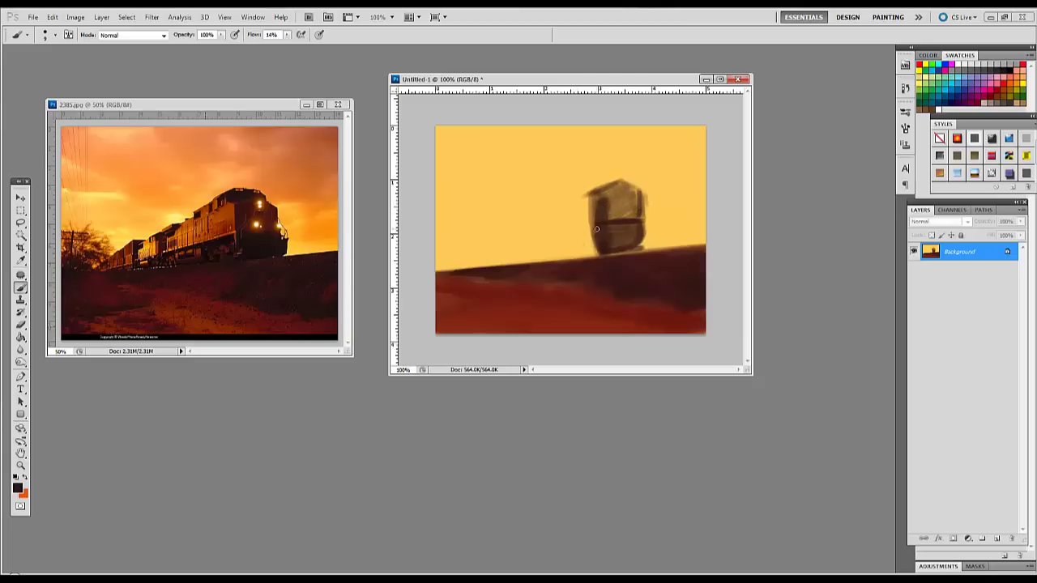
Draw the train's converging perspective lines toward the left edge, and block in the cab roof and dark undercarriage
{"action": "left_click", "coordinate": [436, 266], "text": "shift"}
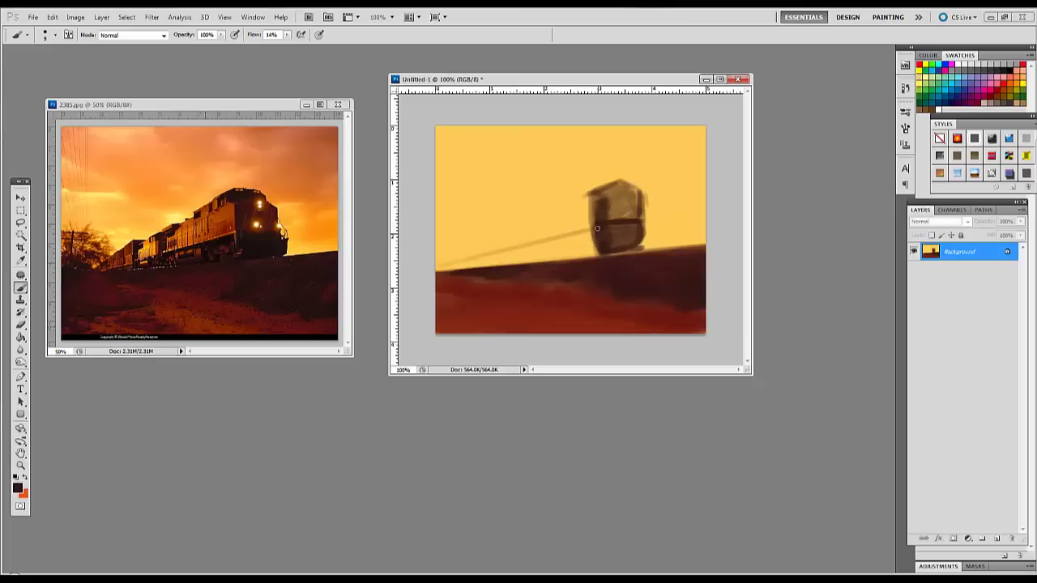
{"action": "left_click_drag", "start_coordinate": [601, 231], "coordinate": [382, 271]}
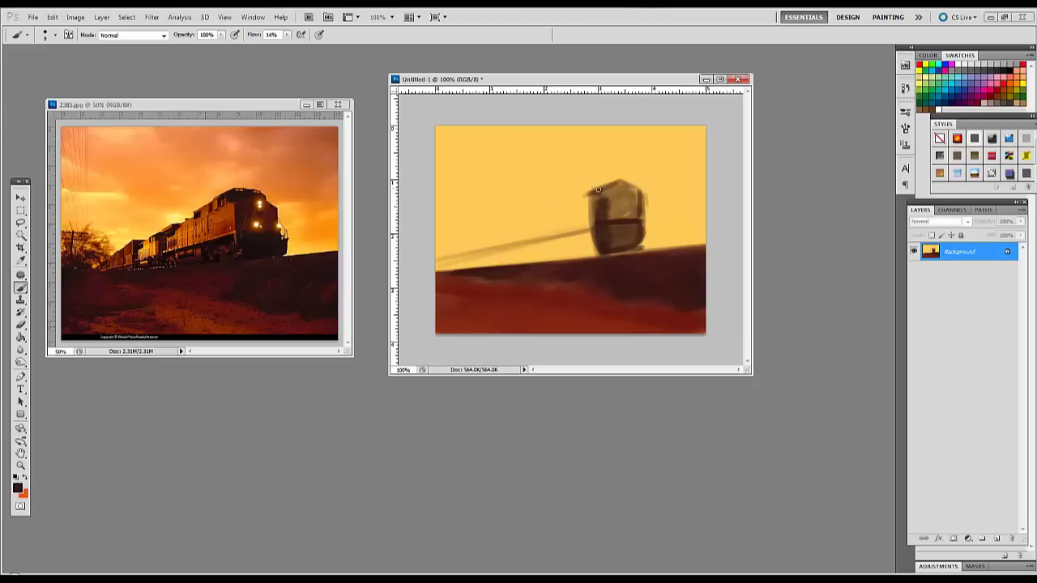
{"action": "left_click_drag", "start_coordinate": [559, 169], "coordinate": [634, 171]}
{"action": "left_click_drag", "start_coordinate": [626, 176], "coordinate": [598, 181]}
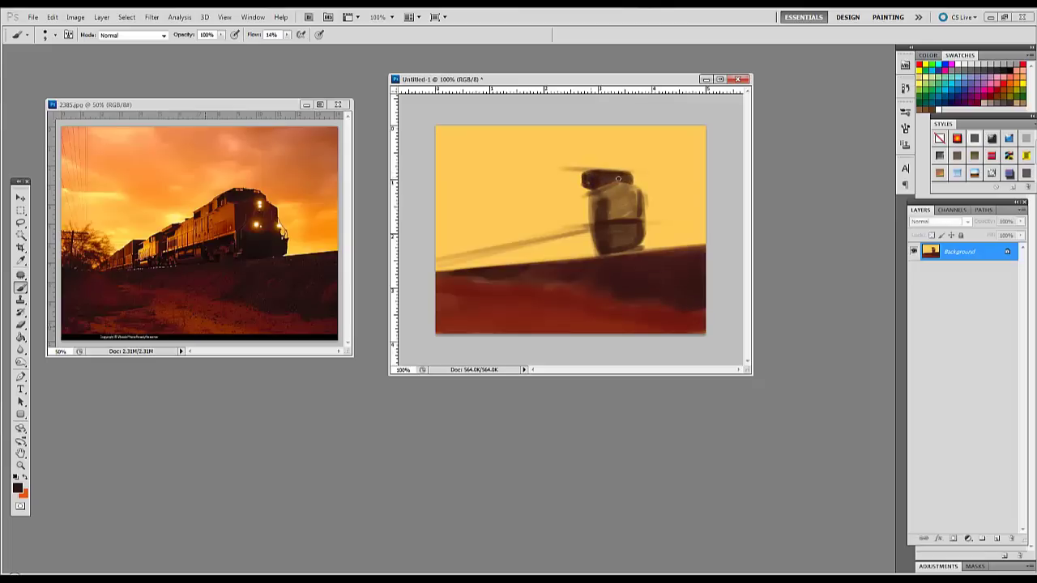
{"action": "mouse_move", "coordinate": [609, 192]}
{"action": "left_mouse_down"}
{"action": "mouse_move", "coordinate": [639, 194]}
{"action": "mouse_move", "coordinate": [615, 184]}
{"action": "mouse_move", "coordinate": [628, 198]}
{"action": "mouse_move", "coordinate": [614, 230]}
{"action": "mouse_move", "coordinate": [622, 223]}
{"action": "mouse_move", "coordinate": [617, 235]}
{"action": "mouse_move", "coordinate": [642, 247]}
{"action": "mouse_move", "coordinate": [601, 255]}
{"action": "mouse_move", "coordinate": [601, 226]}
{"action": "mouse_move", "coordinate": [551, 237]}
{"action": "mouse_move", "coordinate": [618, 225]}
{"action": "mouse_move", "coordinate": [504, 244]}
{"action": "mouse_move", "coordinate": [587, 224]}
{"action": "mouse_move", "coordinate": [603, 226]}
{"action": "mouse_move", "coordinate": [545, 241]}
{"action": "mouse_move", "coordinate": [586, 242]}
{"action": "mouse_move", "coordinate": [446, 264]}
{"action": "mouse_move", "coordinate": [596, 243]}
{"action": "mouse_move", "coordinate": [451, 267]}
{"action": "mouse_move", "coordinate": [579, 253]}
{"action": "mouse_move", "coordinate": [487, 260]}
{"action": "mouse_move", "coordinate": [545, 245]}
{"action": "mouse_move", "coordinate": [438, 253]}
{"action": "left_mouse_up"}
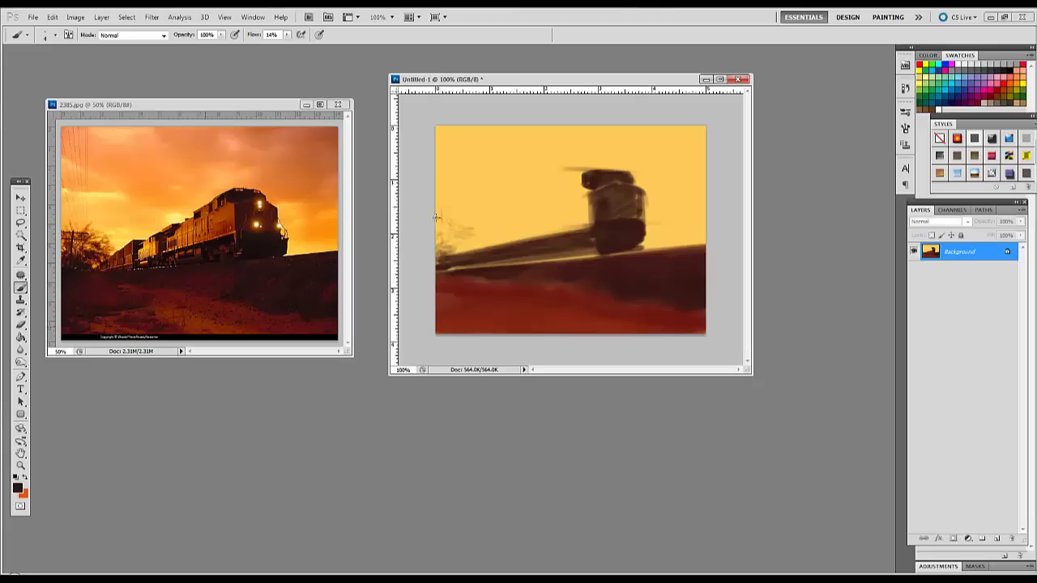
Sketch the bare tree at the canvas's left edge, and add the dark rear cars and small details along the roofline
{"action": "mouse_move", "coordinate": [444, 241]}
{"action": "left_mouse_down"}
{"action": "mouse_move", "coordinate": [474, 232]}
{"action": "mouse_move", "coordinate": [466, 238]}
{"action": "left_mouse_up"}
{"action": "mouse_move", "coordinate": [443, 252]}
{"action": "left_mouse_down"}
{"action": "mouse_move", "coordinate": [460, 217]}
{"action": "mouse_move", "coordinate": [439, 220]}
{"action": "mouse_move", "coordinate": [482, 241]}
{"action": "left_mouse_up"}
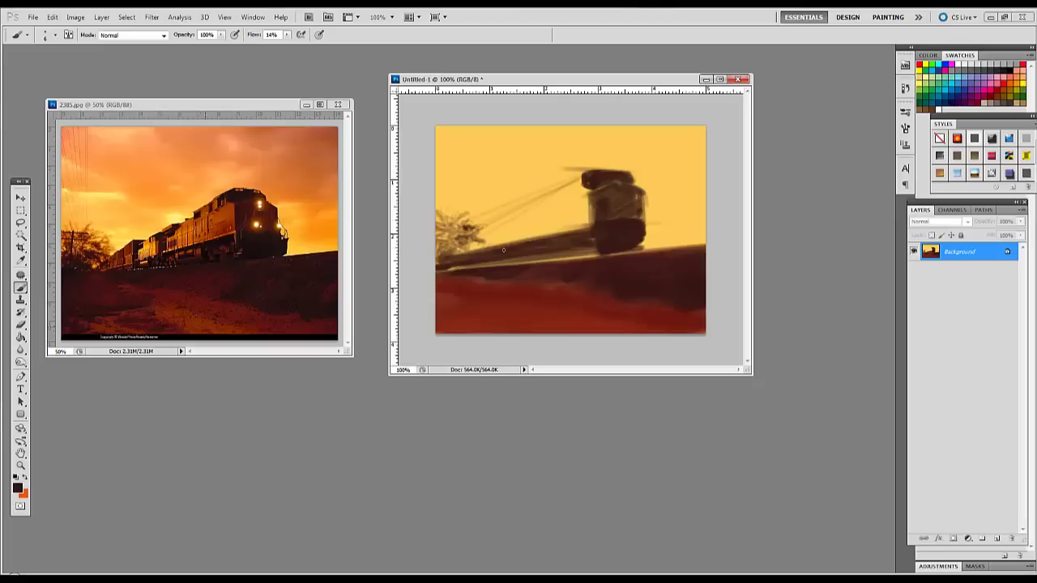
{"action": "left_click_drag", "start_coordinate": [464, 239], "coordinate": [490, 230]}
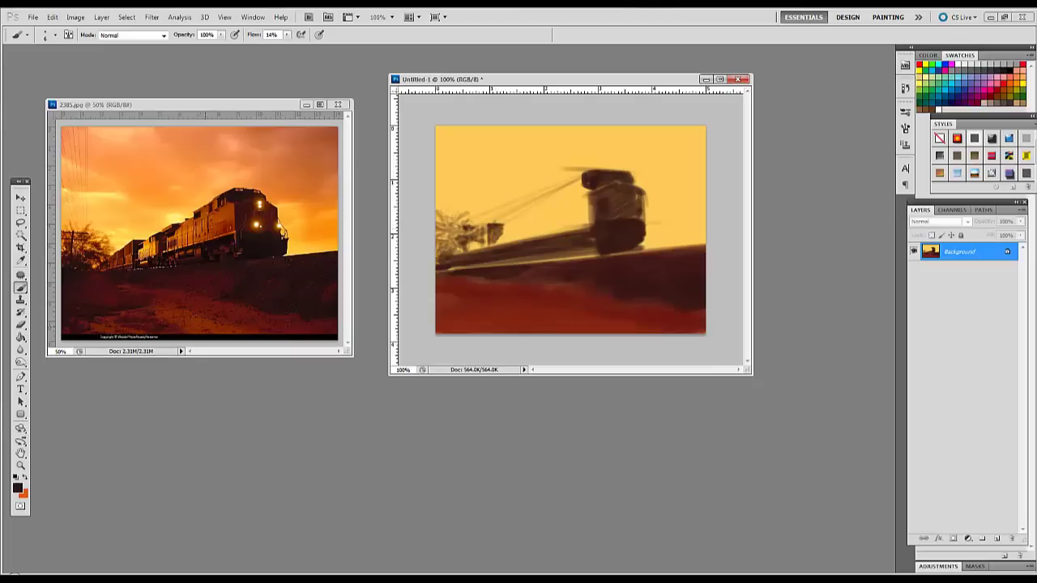
{"action": "left_click_drag", "start_coordinate": [482, 236], "coordinate": [474, 244]}
{"action": "left_click_drag", "start_coordinate": [523, 204], "coordinate": [575, 179]}
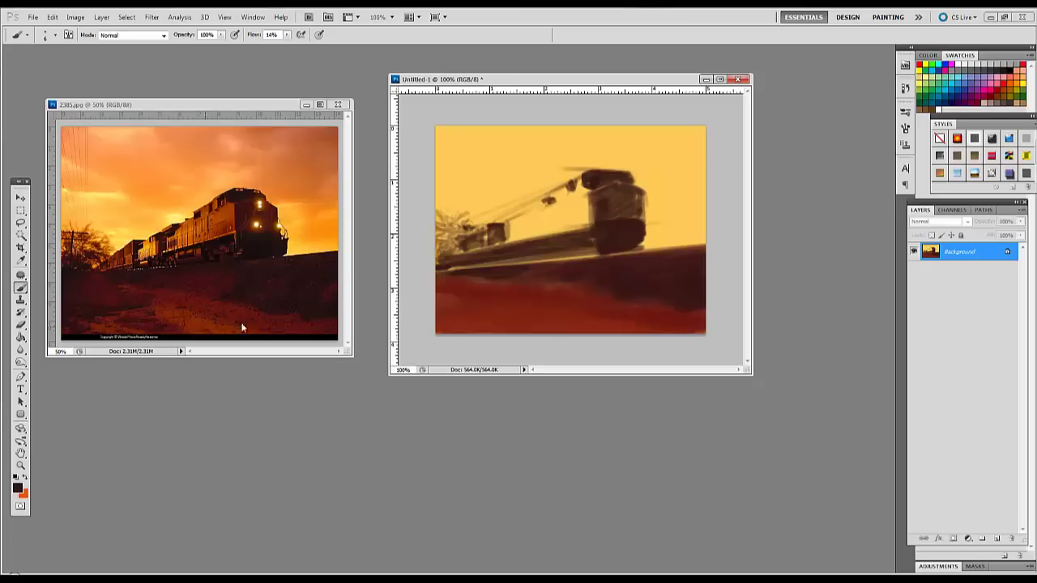
Sample the red-brown from the painted ground and brush it along the locomotive's side
{"action": "left_click", "coordinate": [552, 316], "text": "alt"}
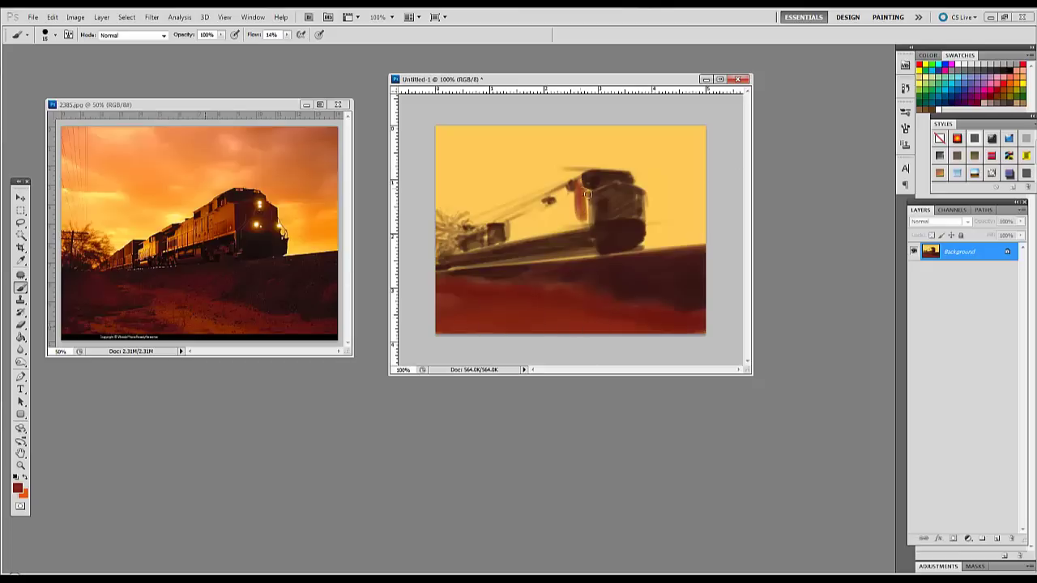
{"action": "mouse_move", "coordinate": [580, 210]}
{"action": "left_mouse_down"}
{"action": "mouse_move", "coordinate": [550, 231]}
{"action": "mouse_move", "coordinate": [582, 219]}
{"action": "mouse_move", "coordinate": [568, 203]}
{"action": "mouse_move", "coordinate": [518, 220]}
{"action": "left_mouse_up"}
{"action": "mouse_move", "coordinate": [587, 204]}
{"action": "left_mouse_down"}
{"action": "mouse_move", "coordinate": [509, 239]}
{"action": "mouse_move", "coordinate": [517, 224]}
{"action": "left_mouse_up"}
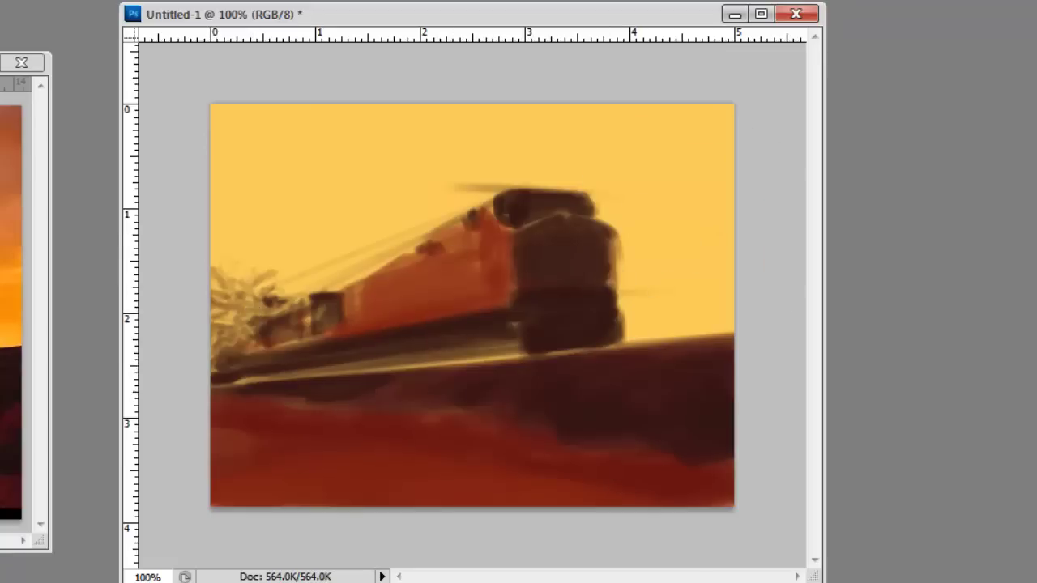
Choose a light orange, enlarge the brush, and paint soft clouds across the sky above and beside the train
{"action": "left_click_drag", "start_coordinate": [29, 362], "coordinate": [30, 382]}
{"action": "left_click", "coordinate": [68, 408]}
{"action": "key", "text": "bracketright"}
{"action": "key", "text": "bracketright"}
{"action": "mouse_move", "coordinate": [734, 260]}
{"action": "left_mouse_down"}
{"action": "mouse_move", "coordinate": [710, 270]}
{"action": "mouse_move", "coordinate": [668, 254]}
{"action": "mouse_move", "coordinate": [688, 205]}
{"action": "mouse_move", "coordinate": [731, 171]}
{"action": "mouse_move", "coordinate": [670, 145]}
{"action": "mouse_move", "coordinate": [679, 212]}
{"action": "mouse_move", "coordinate": [688, 108]}
{"action": "mouse_move", "coordinate": [195, 125]}
{"action": "mouse_move", "coordinate": [276, 177]}
{"action": "mouse_move", "coordinate": [354, 200]}
{"action": "mouse_move", "coordinate": [368, 139]}
{"action": "mouse_move", "coordinate": [339, 140]}
{"action": "mouse_move", "coordinate": [304, 204]}
{"action": "mouse_move", "coordinate": [235, 208]}
{"action": "mouse_move", "coordinate": [206, 243]}
{"action": "left_mouse_up"}
{"action": "mouse_move", "coordinate": [618, 141]}
{"action": "left_mouse_down"}
{"action": "mouse_move", "coordinate": [654, 231]}
{"action": "mouse_move", "coordinate": [743, 271]}
{"action": "mouse_move", "coordinate": [653, 253]}
{"action": "left_mouse_up"}
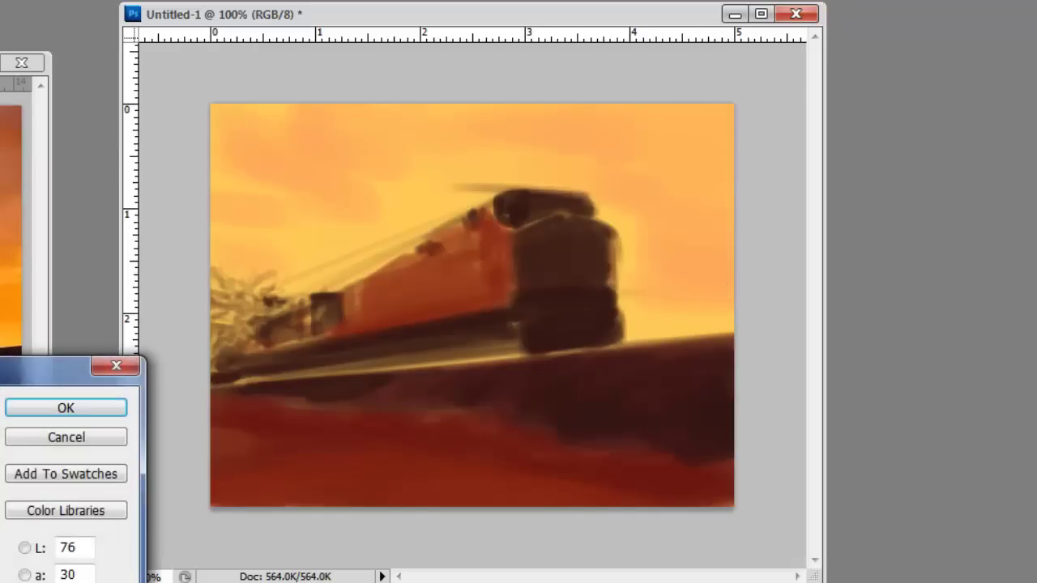
Choose progressively deeper oranges and layer them over the clouds in the upper and right parts of the sky
{"action": "left_click", "coordinate": [68, 405]}
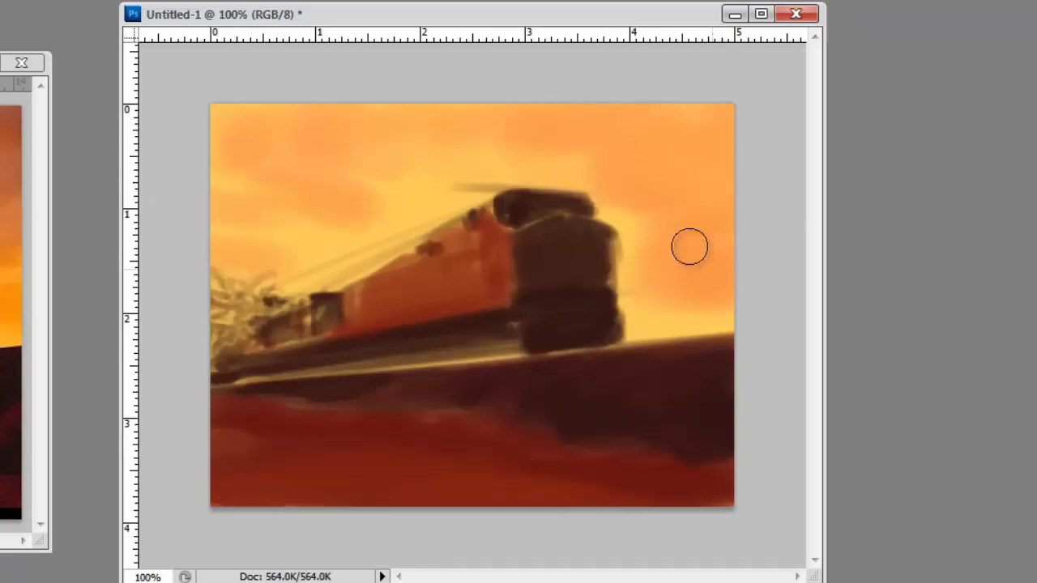
{"action": "left_click", "coordinate": [68, 407]}
{"action": "mouse_move", "coordinate": [706, 109]}
{"action": "left_mouse_down"}
{"action": "mouse_move", "coordinate": [726, 122]}
{"action": "mouse_move", "coordinate": [539, 104]}
{"action": "mouse_move", "coordinate": [715, 151]}
{"action": "mouse_move", "coordinate": [664, 183]}
{"action": "mouse_move", "coordinate": [690, 170]}
{"action": "mouse_move", "coordinate": [689, 224]}
{"action": "mouse_move", "coordinate": [567, 153]}
{"action": "mouse_move", "coordinate": [453, 127]}
{"action": "mouse_move", "coordinate": [298, 121]}
{"action": "mouse_move", "coordinate": [332, 171]}
{"action": "mouse_move", "coordinate": [261, 245]}
{"action": "mouse_move", "coordinate": [351, 241]}
{"action": "mouse_move", "coordinate": [301, 236]}
{"action": "left_mouse_up"}
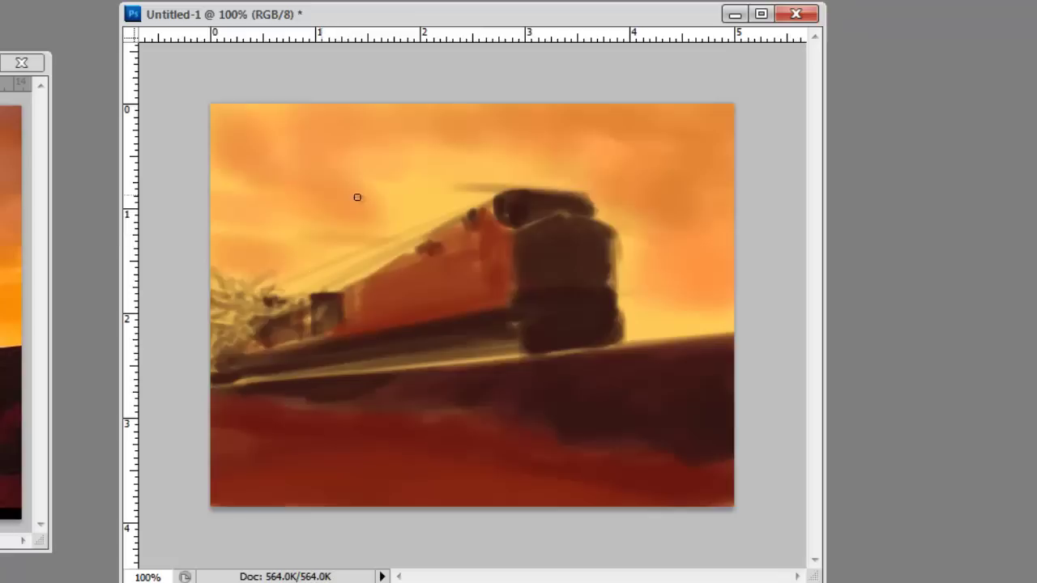
Enlarge the brush, soften the light cloud above the rear cars, and darken the clouds along the canvas top with a deeper burnt orange
{"action": "key", "text": "bracketright"}
{"action": "key", "text": "bracketright"}
{"action": "key", "text": "bracketright"}
{"action": "left_click_drag", "start_coordinate": [387, 189], "coordinate": [433, 178]}
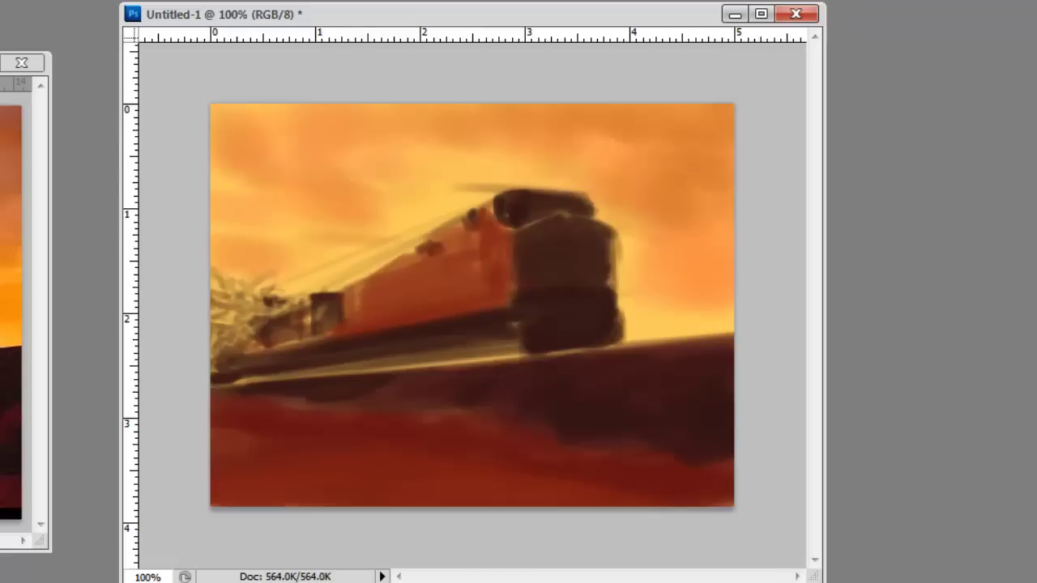
{"action": "left_click", "coordinate": [0, 116]}
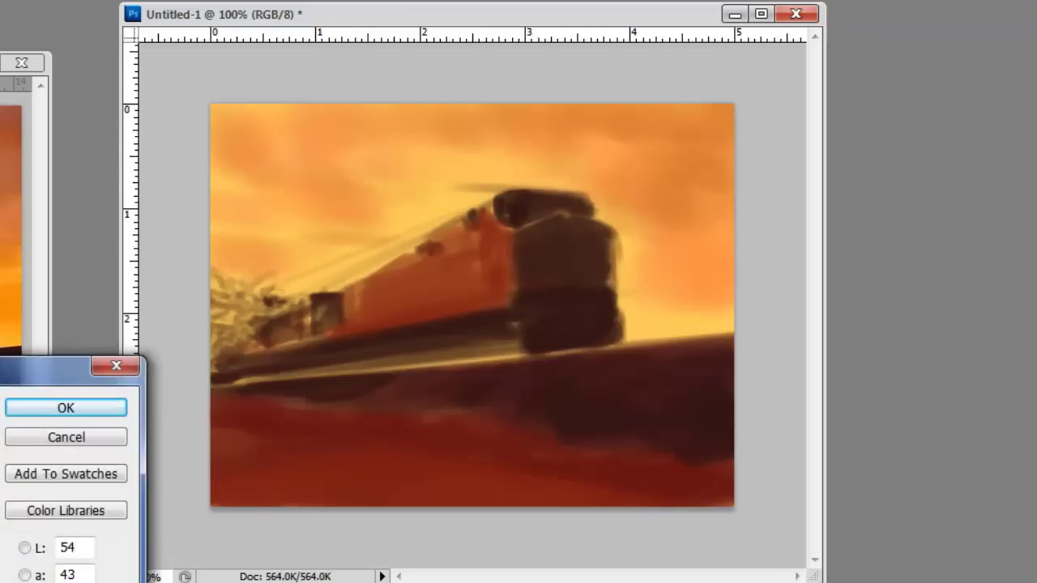
{"action": "left_click", "coordinate": [64, 407]}
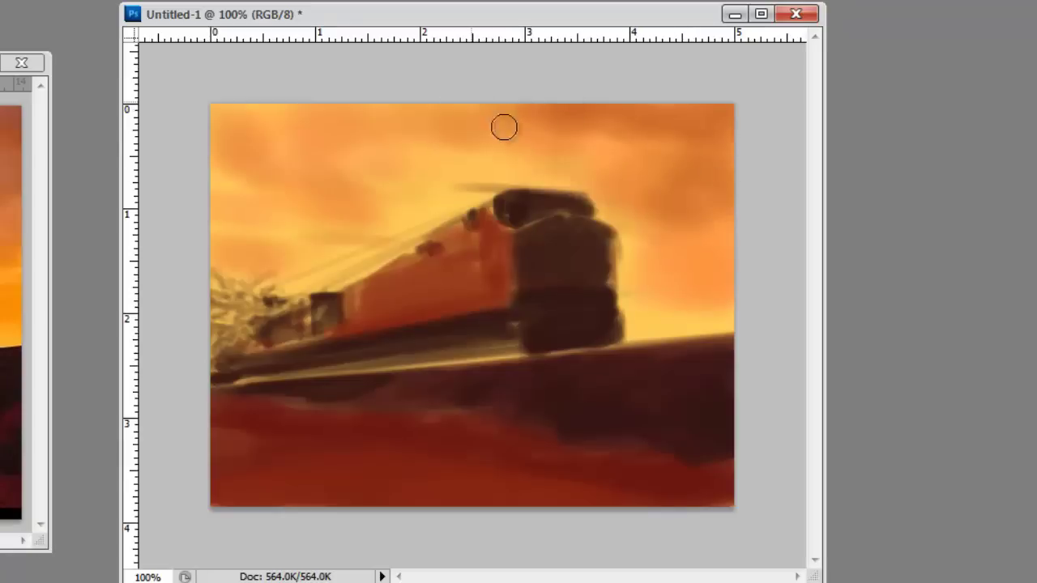
{"action": "key", "text": "bracketright"}
{"action": "key", "text": "bracketright"}
{"action": "left_click_drag", "start_coordinate": [376, 124], "coordinate": [572, 160]}
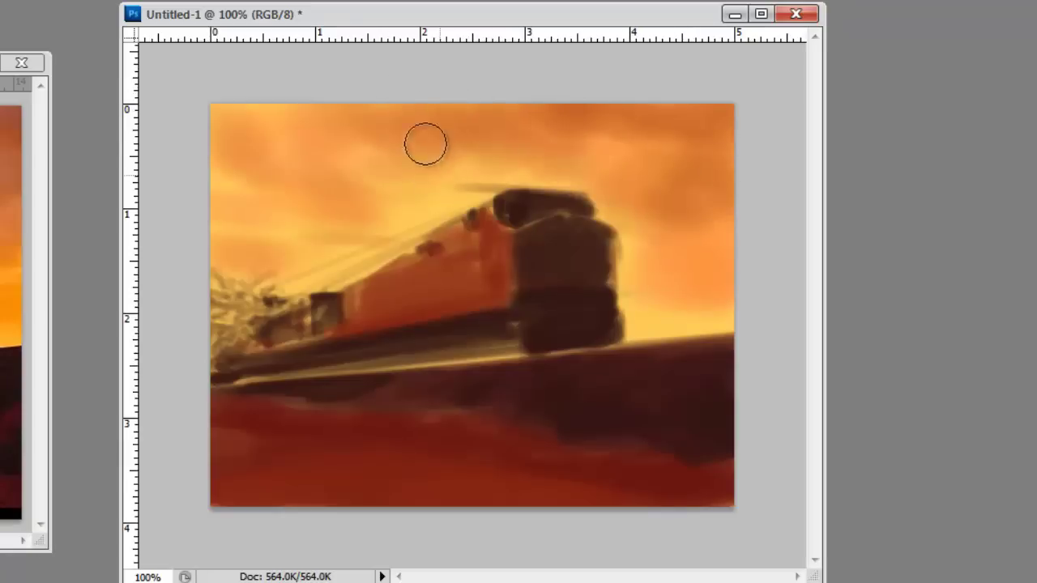
Sample the yellow sky, choose a lighter tint, and paint a bright cloud streak above the tree
{"action": "left_click", "coordinate": [409, 217], "text": "alt"}
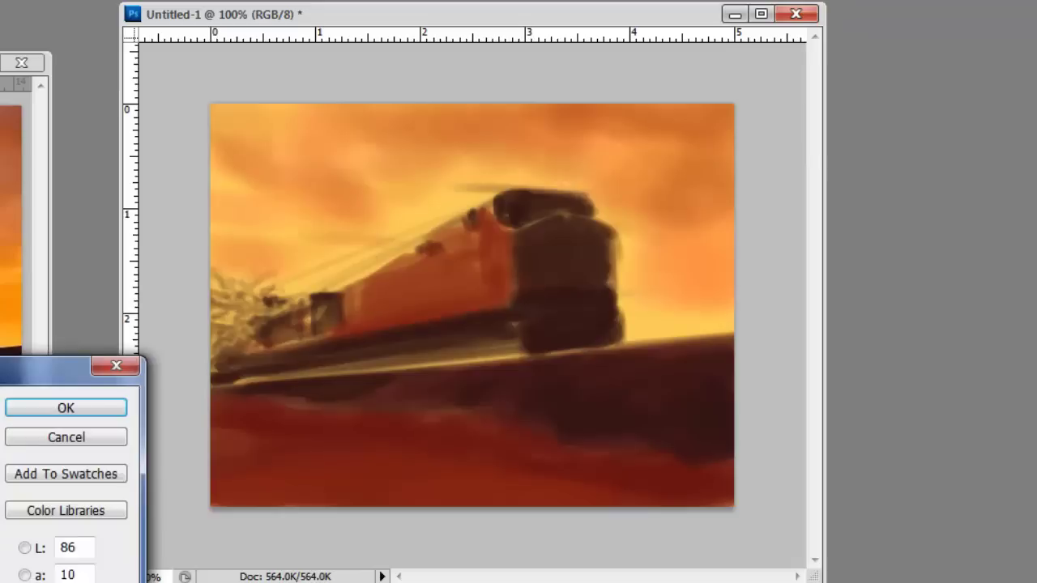
{"action": "left_click", "coordinate": [56, 415]}
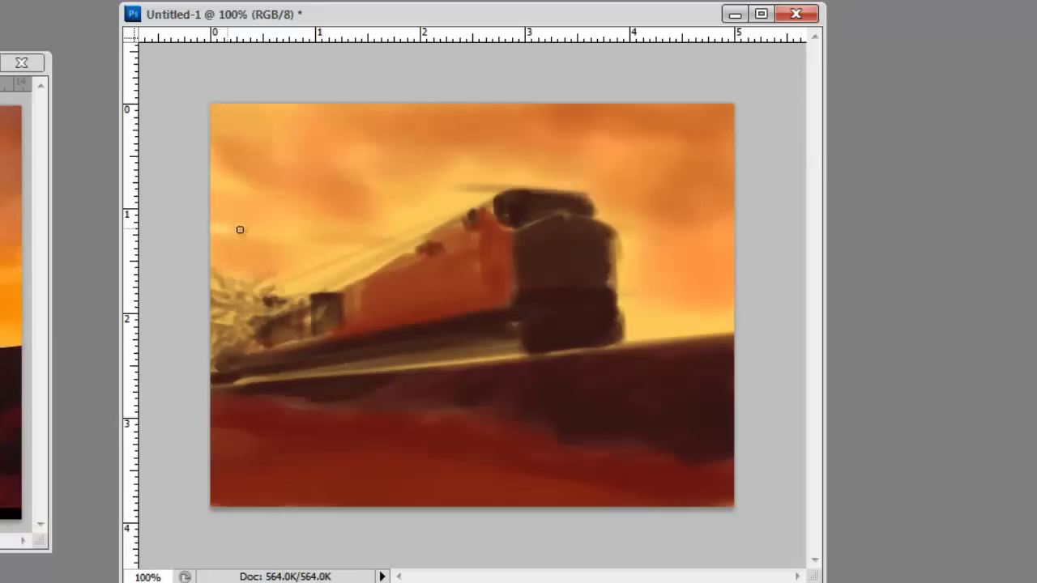
{"action": "left_click_drag", "start_coordinate": [269, 236], "coordinate": [309, 241]}
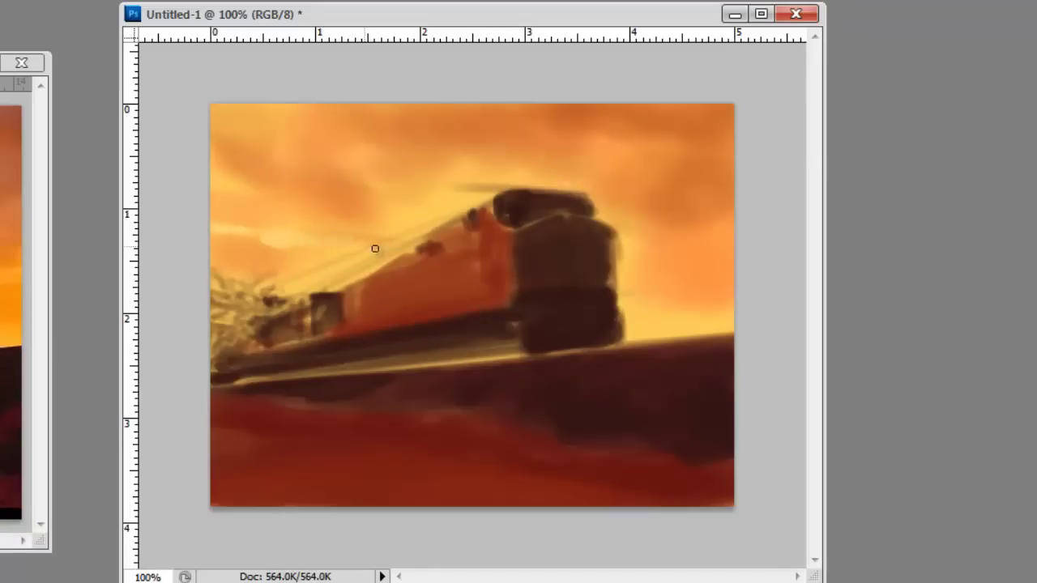
Choose a very pale yellow and paint thin glowing cloud streaks behind the train and across the left part of the sky
{"action": "left_click", "coordinate": [0, 568]}
{"action": "left_click", "coordinate": [0, 453]}
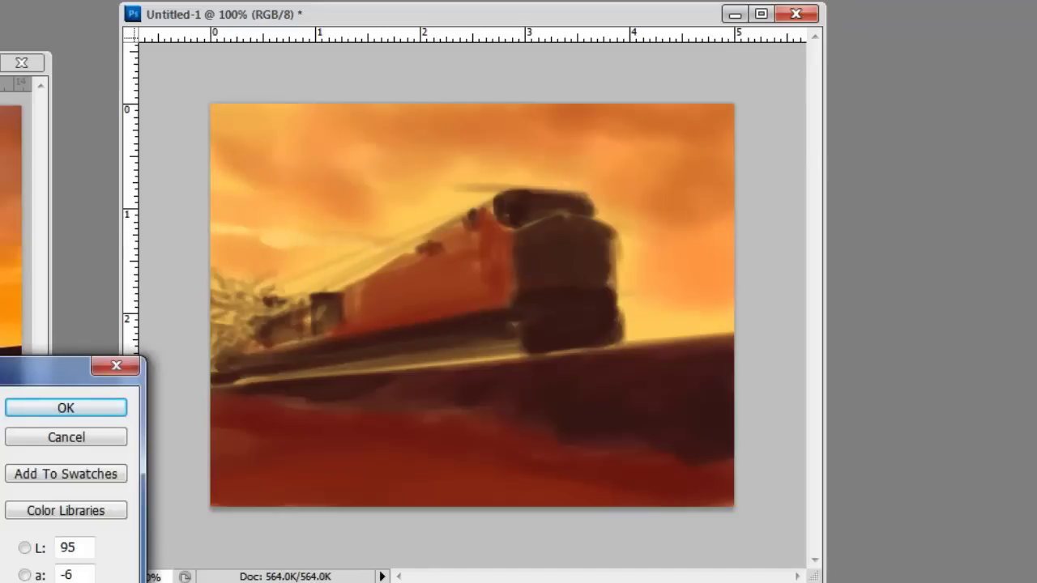
{"action": "left_click", "coordinate": [24, 407]}
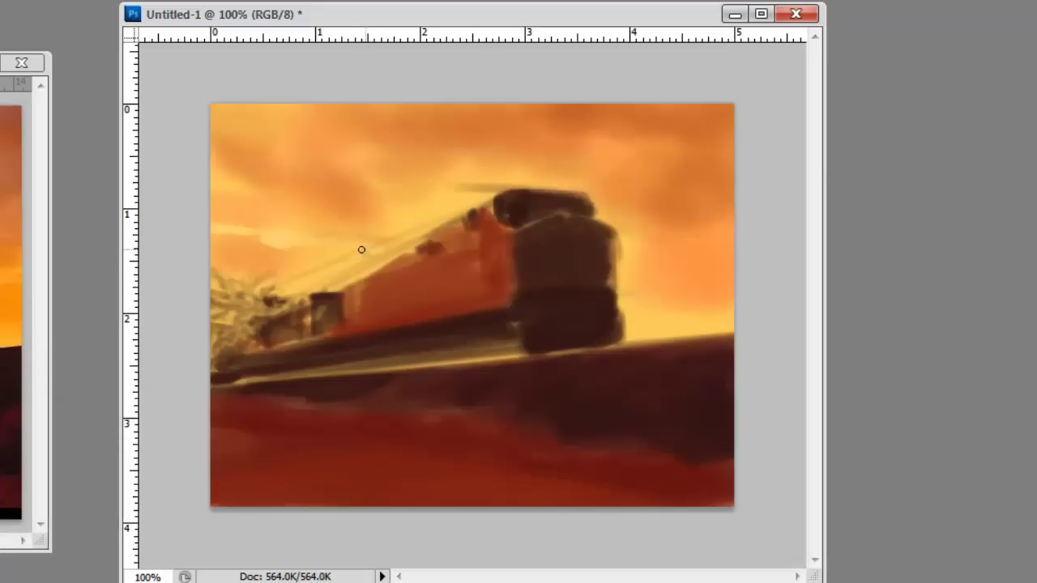
{"action": "mouse_move", "coordinate": [367, 257]}
{"action": "left_mouse_down"}
{"action": "mouse_move", "coordinate": [392, 250]}
{"action": "mouse_move", "coordinate": [343, 247]}
{"action": "left_mouse_up"}
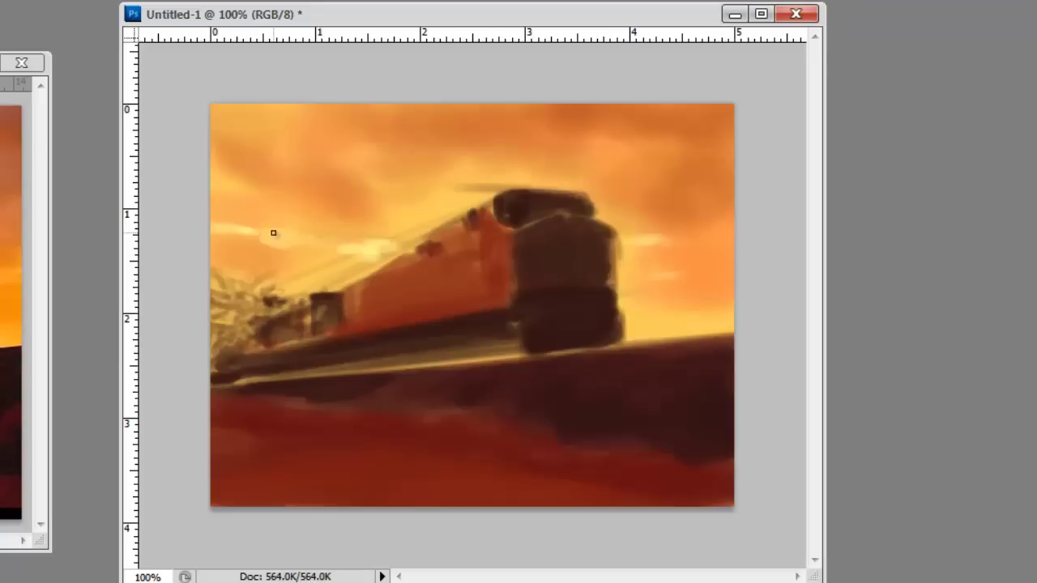
{"action": "left_click_drag", "start_coordinate": [284, 231], "coordinate": [332, 249]}
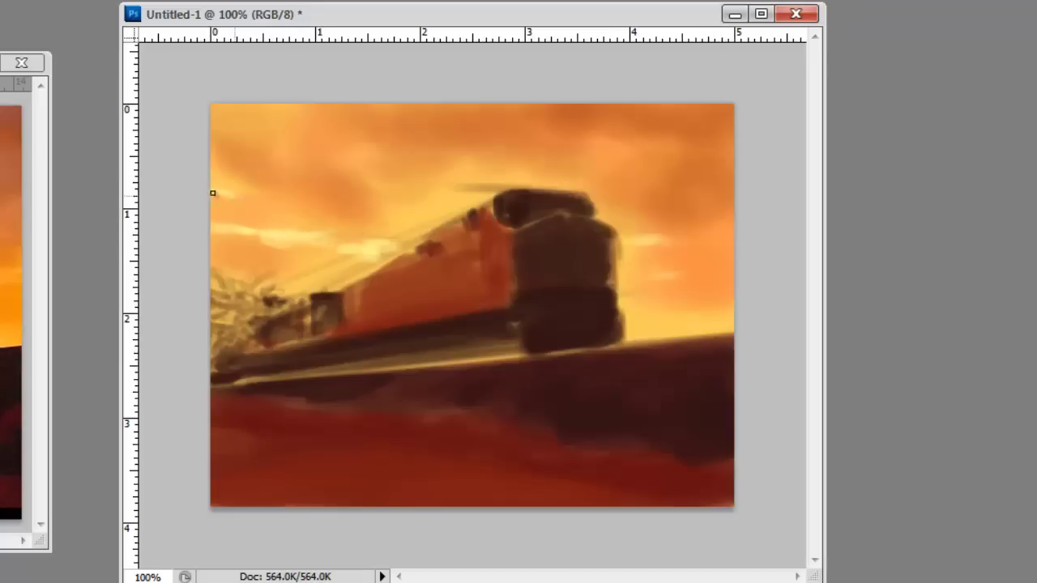
{"action": "left_click_drag", "start_coordinate": [228, 195], "coordinate": [269, 202]}
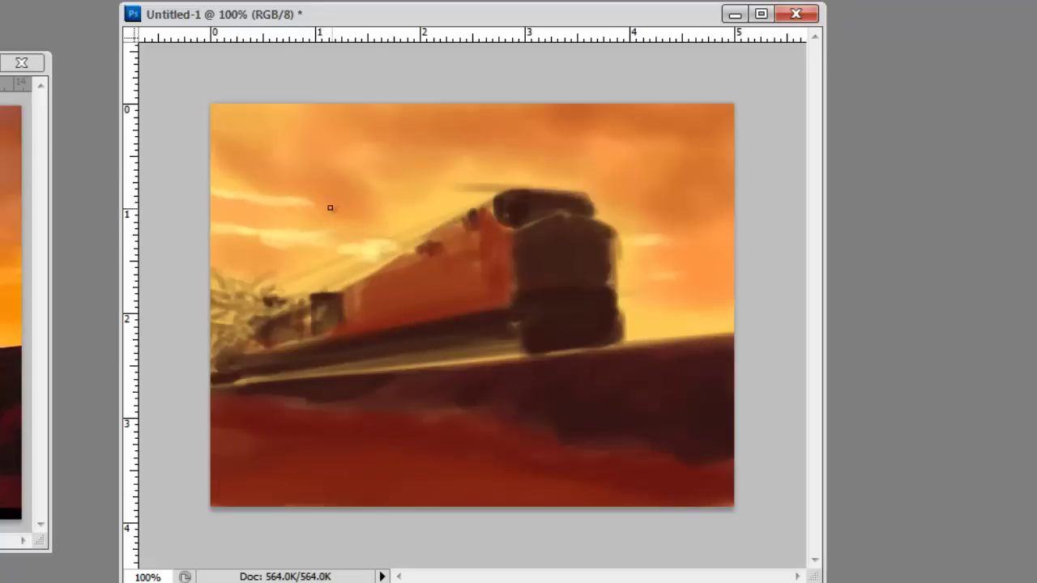
Sample the warm sky colours and, with a larger brush, blend the lower streaks and the clouds into smoother bands
{"action": "key", "text": "alt"}
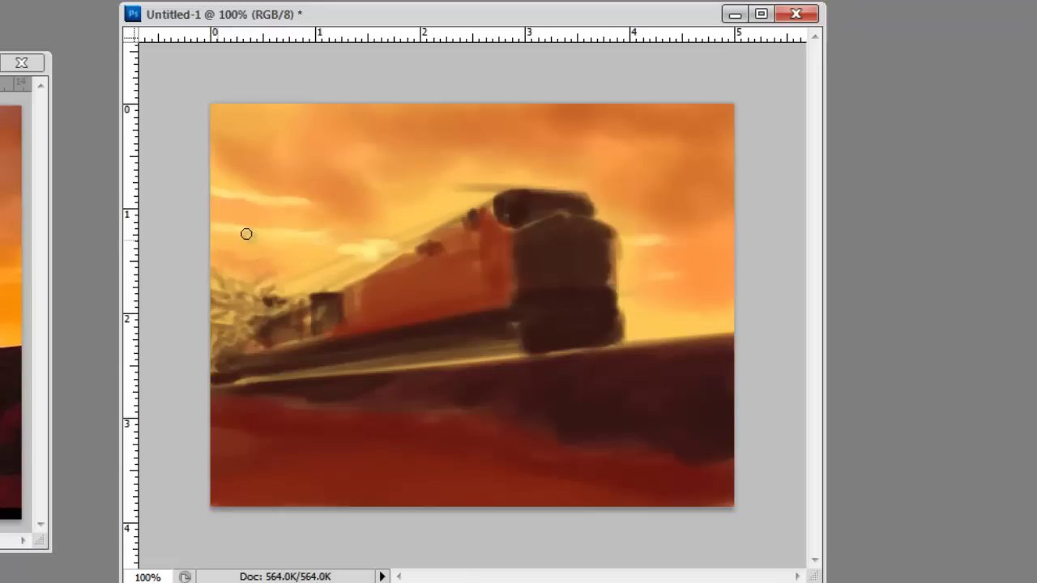
{"action": "key", "text": "bracketright"}
{"action": "mouse_move", "coordinate": [213, 229]}
{"action": "left_mouse_down"}
{"action": "mouse_move", "coordinate": [341, 240]}
{"action": "mouse_move", "coordinate": [317, 257]}
{"action": "left_mouse_up"}
{"action": "key", "text": "bracketright"}
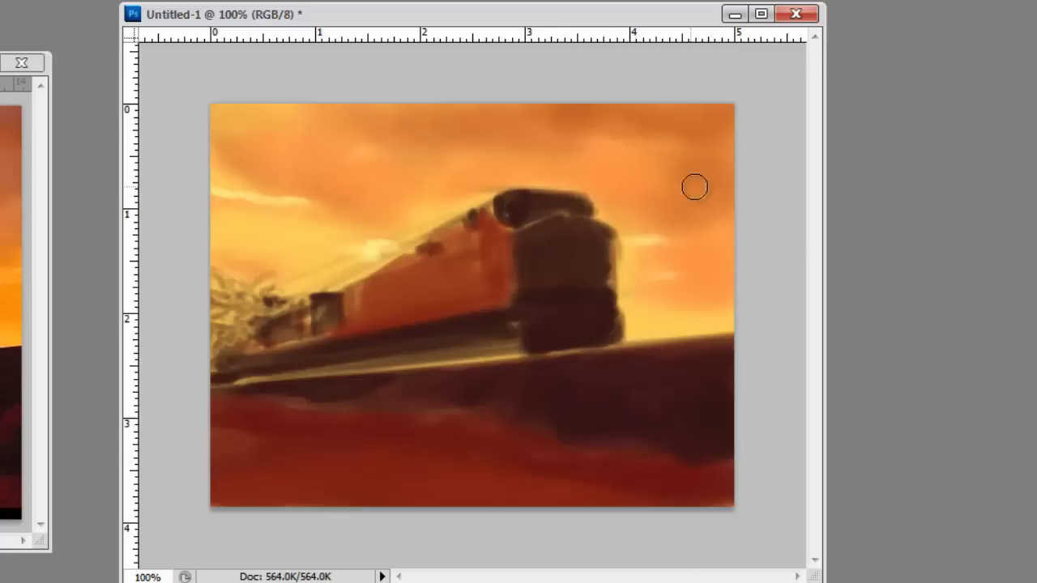
Shrink the brush, choose a saturated orange, and paint horizontal streaks across the upper-right sky
{"action": "key", "text": "bracketleft"}
{"action": "key", "text": "bracketleft"}
{"action": "left_click_drag", "start_coordinate": [667, 134], "coordinate": [700, 139]}
{"action": "key", "text": "ctrl+z"}
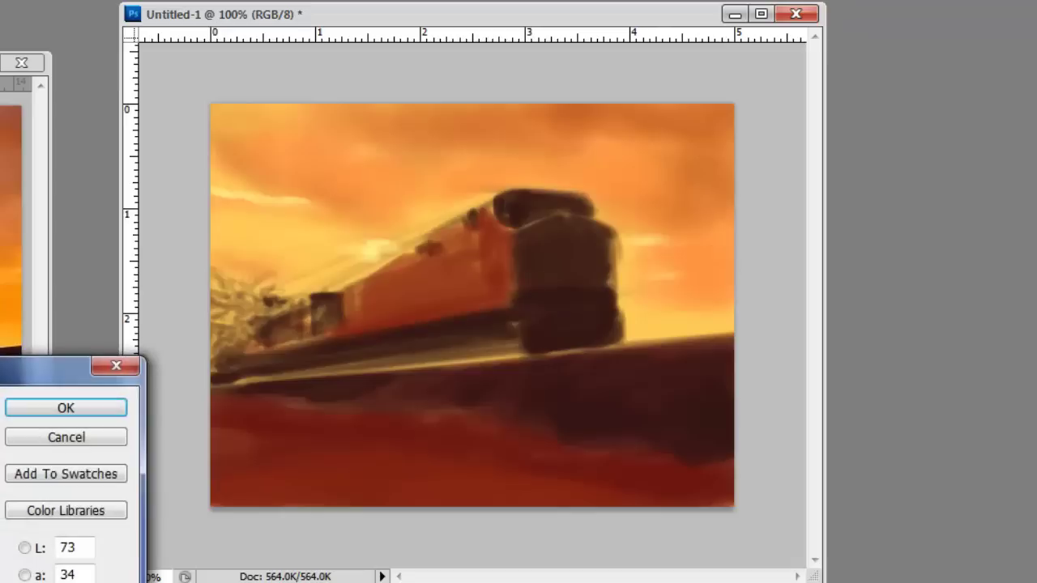
{"action": "left_click", "coordinate": [81, 410]}
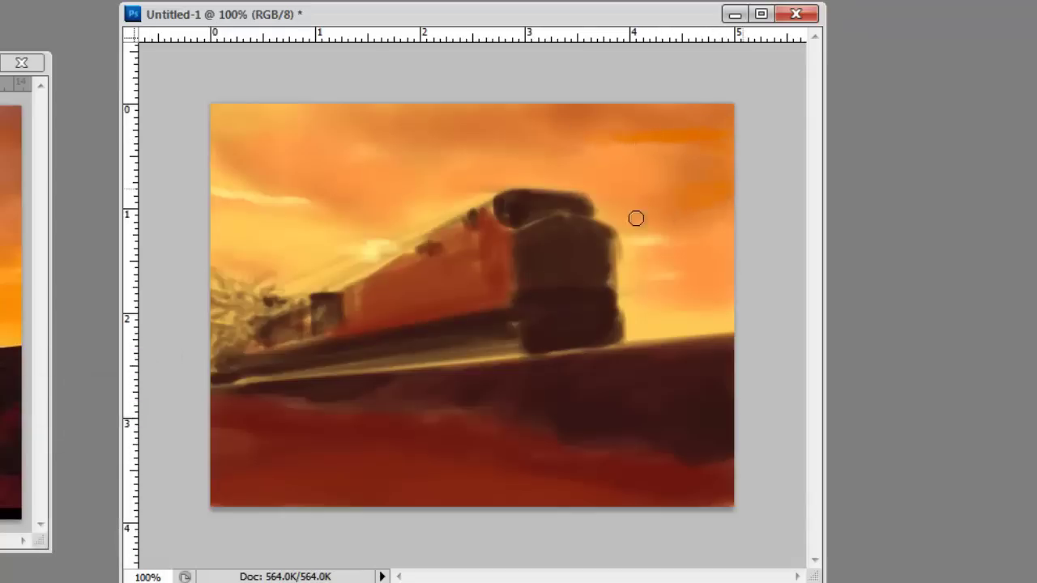
{"action": "left_click_drag", "start_coordinate": [743, 134], "coordinate": [600, 120]}
Sample the sky and mix a pinkish orange for the clouds above the locomotive
{"action": "left_click", "coordinate": [423, 210], "text": "alt"}
{"action": "left_click", "coordinate": [1, 226]}
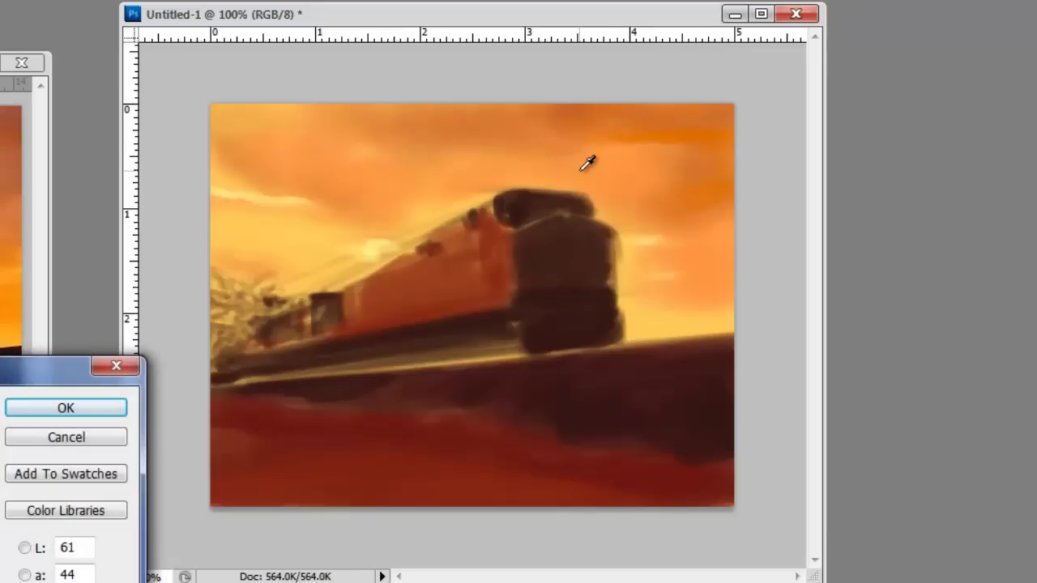
{"action": "left_click_drag", "start_coordinate": [2, 486], "coordinate": [1, 466]}
{"action": "key", "text": "Return"}
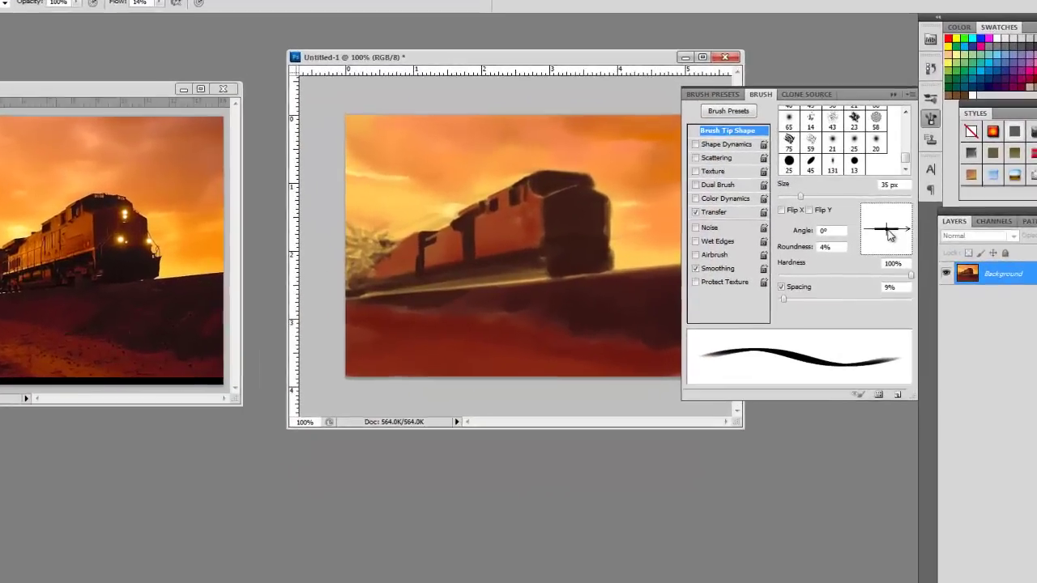
Flatten the brush tip to 0% roundness, angle it to 8°, and reduce its size to 15 px
{"action": "left_click_drag", "start_coordinate": [887, 231], "coordinate": [908, 226]}
{"action": "key", "text": "["}
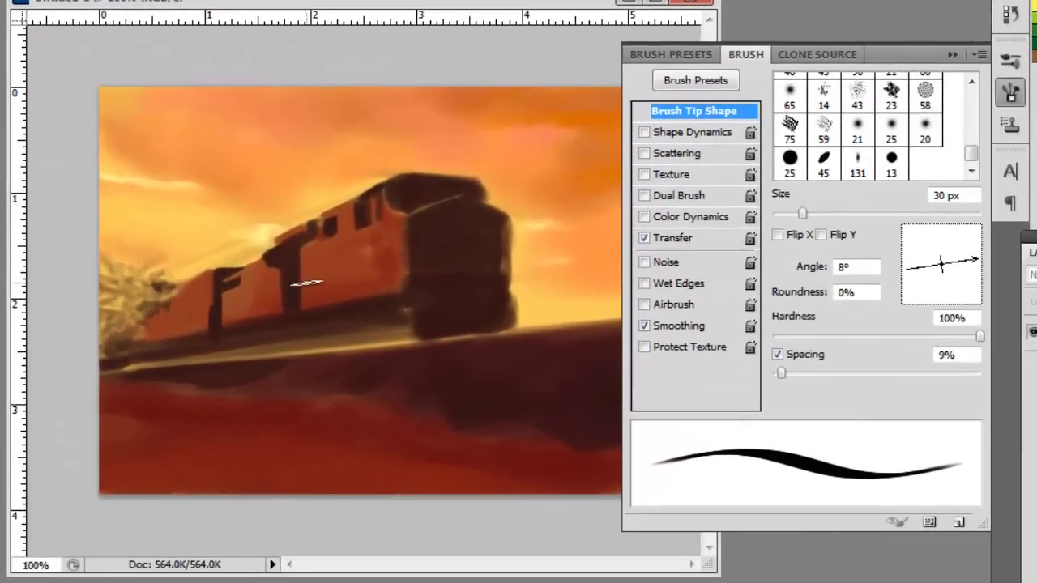
{"action": "key", "text": "bracketleft"}
{"action": "key", "text": "bracketleft"}
{"action": "key", "text": "bracketleft"}
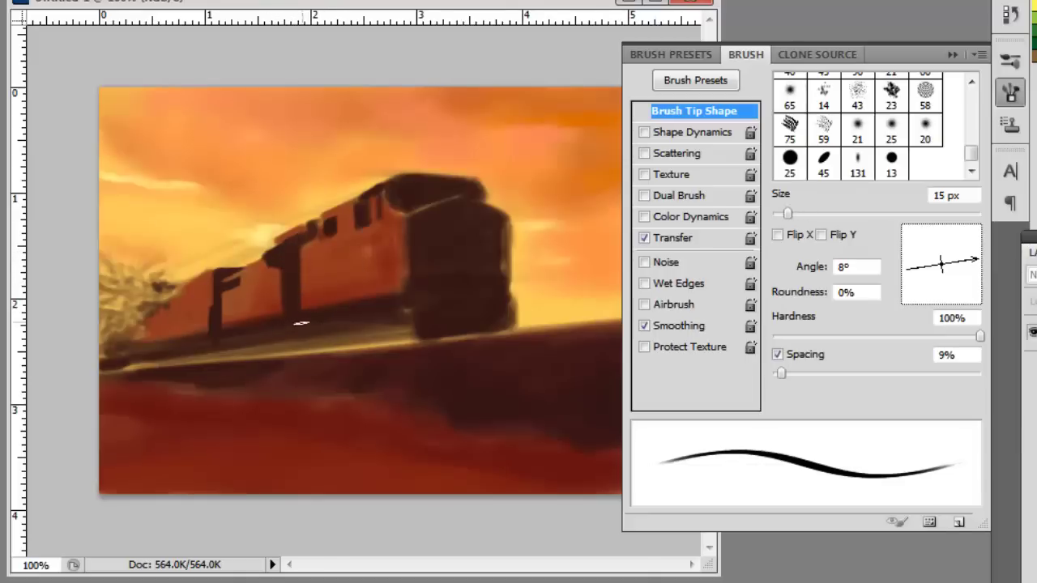
Sample the train's red-brown, slim the dark vertical post on its side, and refine the area under the roofline with the tip angled at 21°
{"action": "left_click", "coordinate": [312, 255], "text": "alt"}
{"action": "left_click_drag", "start_coordinate": [303, 263], "coordinate": [300, 308]}
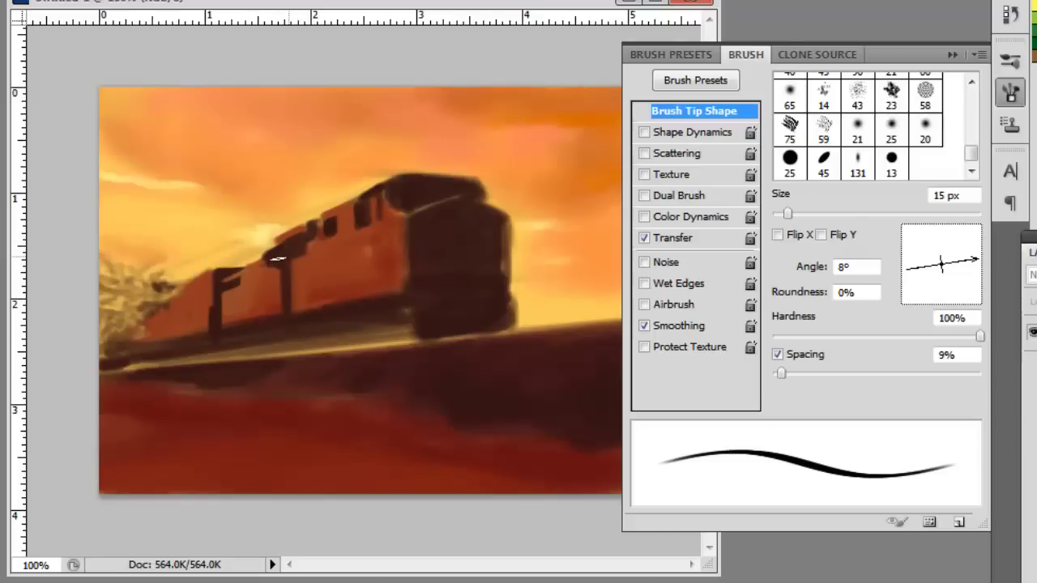
{"action": "mouse_move", "coordinate": [962, 281]}
{"action": "left_mouse_down"}
{"action": "mouse_move", "coordinate": [975, 253]}
{"action": "mouse_move", "coordinate": [946, 274]}
{"action": "mouse_move", "coordinate": [974, 254]}
{"action": "left_mouse_up"}
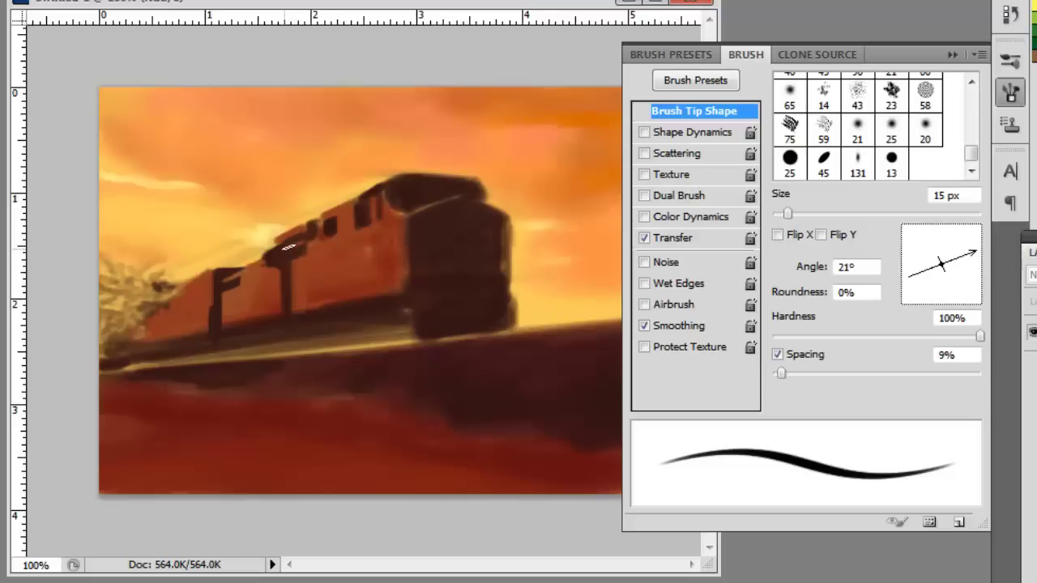
{"action": "left_click_drag", "start_coordinate": [288, 256], "coordinate": [302, 278]}
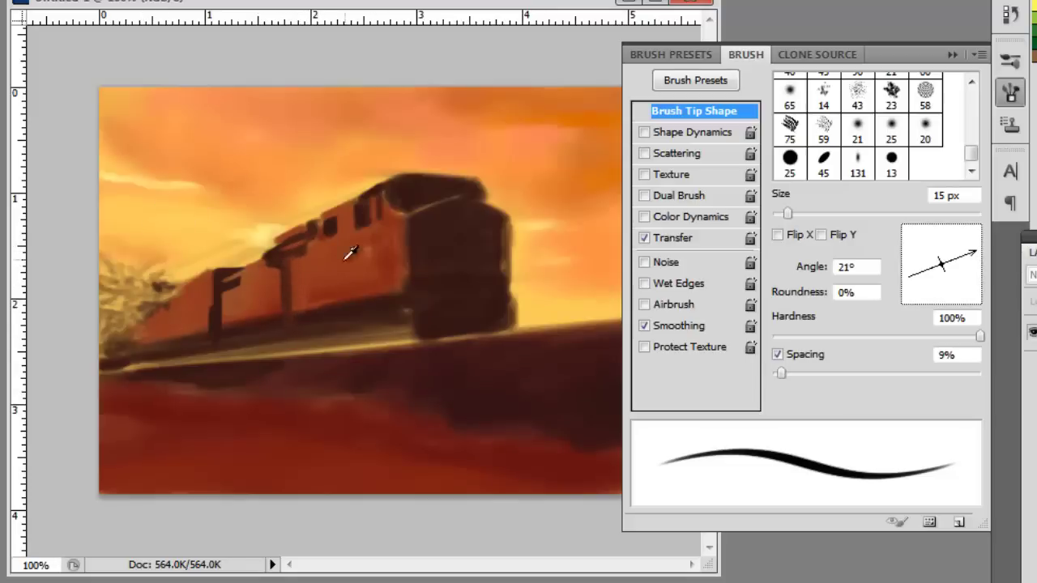
Sample the dark brown, reduce the brush to 9 px, and paint vertical divisions on the rear cars
{"action": "left_click", "coordinate": [395, 218], "text": "alt"}
{"action": "key", "text": "bracketleft"}
{"action": "key", "text": "bracketleft"}
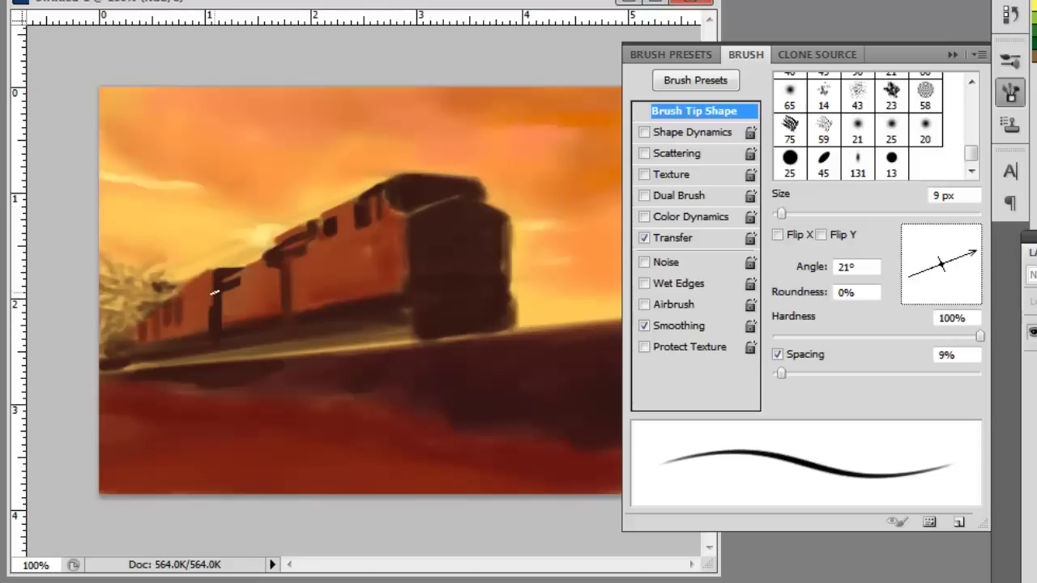
{"action": "left_click_drag", "start_coordinate": [195, 280], "coordinate": [193, 306]}
Sample a light sky colour, set the brush to 15 px, and paint vertical lit panels on the middle car and the locomotive's side
{"action": "left_click", "coordinate": [165, 191], "text": "alt"}
{"action": "key", "text": "bracketright"}
{"action": "key", "text": "bracketright"}
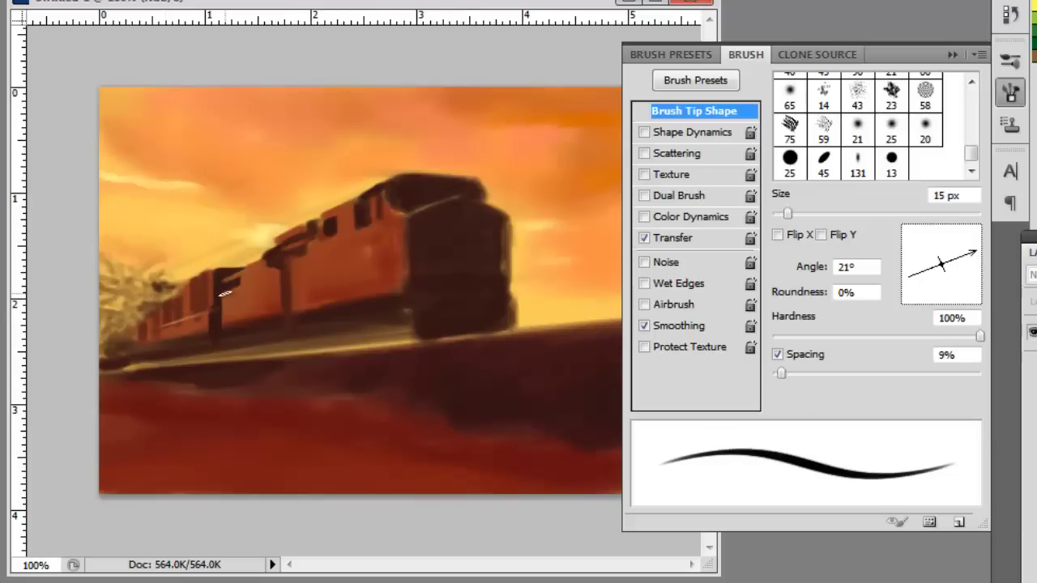
{"action": "mouse_move", "coordinate": [226, 291]}
{"action": "left_mouse_down"}
{"action": "mouse_move", "coordinate": [242, 312]}
{"action": "mouse_move", "coordinate": [246, 270]}
{"action": "mouse_move", "coordinate": [259, 272]}
{"action": "mouse_move", "coordinate": [269, 316]}
{"action": "mouse_move", "coordinate": [234, 318]}
{"action": "left_mouse_up"}
{"action": "mouse_move", "coordinate": [302, 258]}
{"action": "left_mouse_down"}
{"action": "mouse_move", "coordinate": [305, 314]}
{"action": "mouse_move", "coordinate": [318, 310]}
{"action": "left_mouse_up"}
{"action": "mouse_move", "coordinate": [335, 309]}
{"action": "left_mouse_down"}
{"action": "mouse_move", "coordinate": [346, 243]}
{"action": "mouse_move", "coordinate": [331, 308]}
{"action": "left_mouse_up"}
{"action": "right_click", "coordinate": [349, 269]}
{"action": "left_click", "coordinate": [348, 265]}
{"action": "key", "text": "ctrl+z"}
{"action": "left_click_drag", "start_coordinate": [343, 234], "coordinate": [351, 311]}
{"action": "left_click_drag", "start_coordinate": [368, 257], "coordinate": [364, 285]}
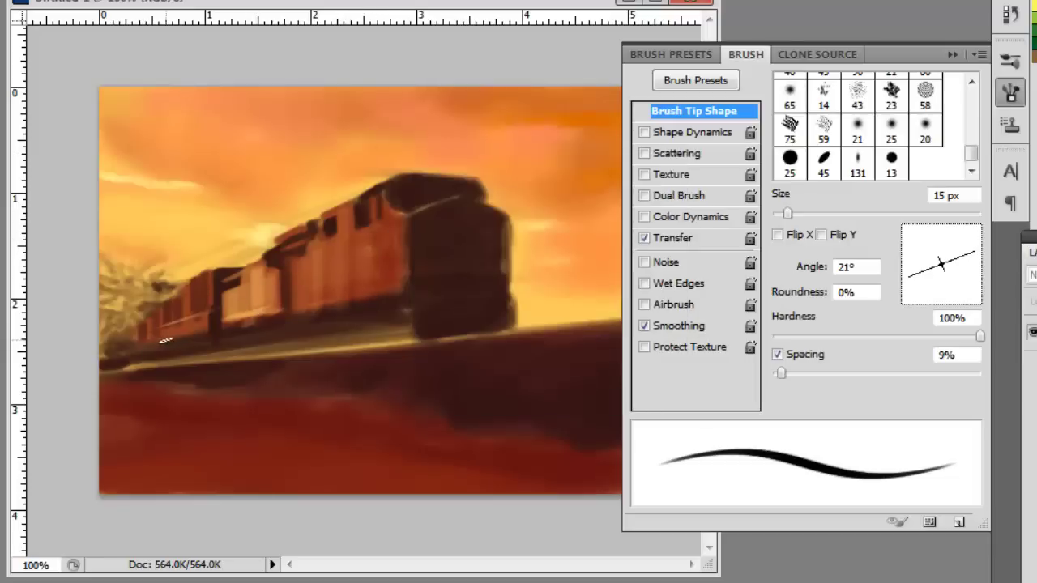
Reduce the brush to 6 px and paint the thin light trim along the train's base and the first undercarriage details
{"action": "key", "text": "bracketleft"}
{"action": "key", "text": "bracketleft"}
{"action": "key", "text": "bracketleft"}
{"action": "key", "text": "bracketleft"}
{"action": "key", "text": "bracketleft"}
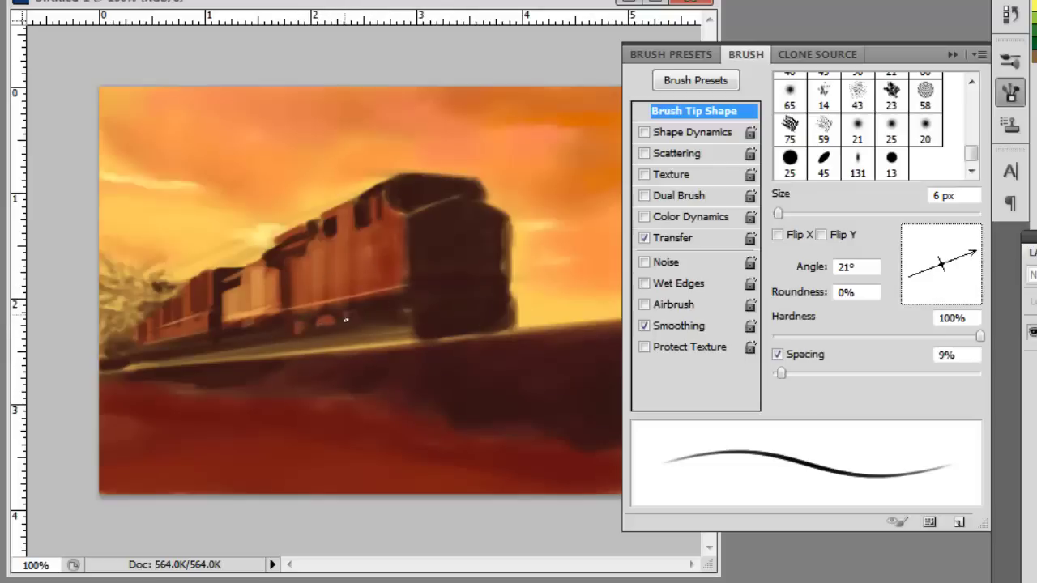
Set the brush to 8 px, build up the undercarriage and base trim, and sharpen the outer edge of the locomotive's front
{"action": "key", "text": "bracketright"}
{"action": "key", "text": "bracketright"}
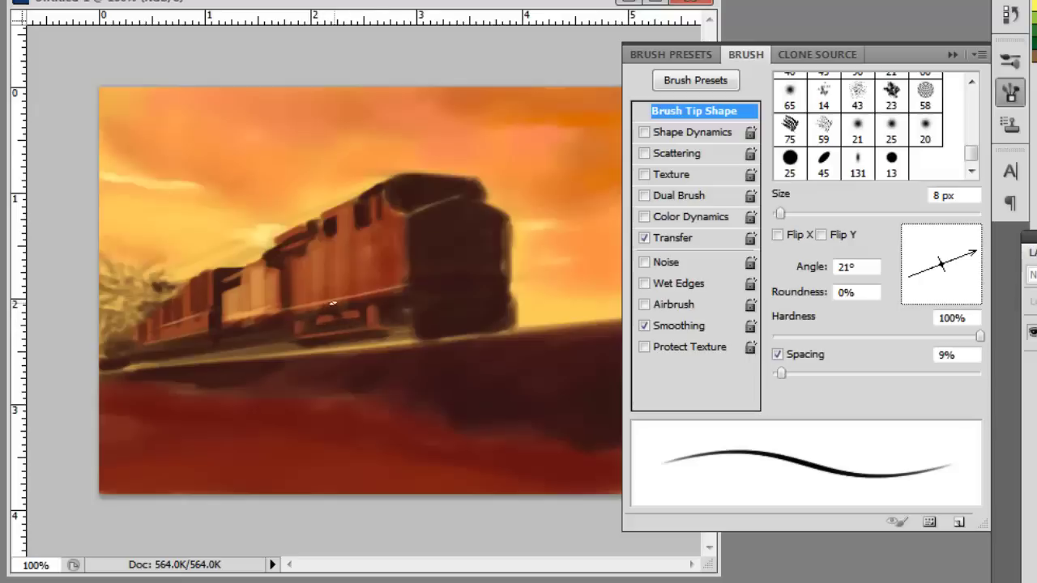
{"action": "left_click_drag", "start_coordinate": [302, 308], "coordinate": [416, 287]}
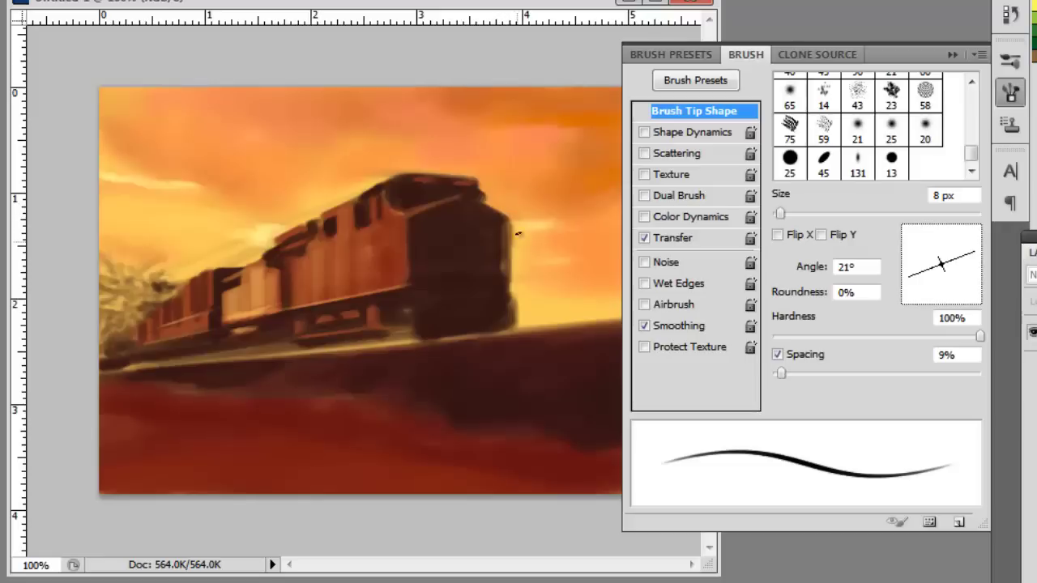
{"action": "left_click_drag", "start_coordinate": [514, 219], "coordinate": [520, 304]}
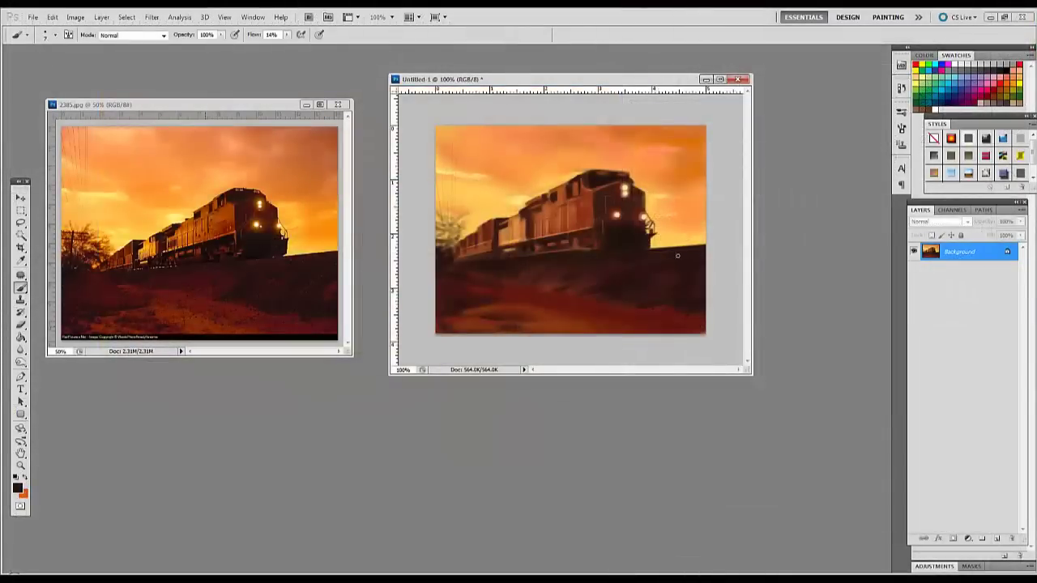
Sample dark tones from the embankment and foreground and blend them through the ground below the train
{"action": "left_click", "coordinate": [591, 274], "text": "alt"}
{"action": "left_click", "coordinate": [469, 283], "text": "alt"}
{"action": "left_click", "coordinate": [547, 288], "text": "alt"}
Sample the pale yellow sky and dot small light specks along the track beneath the train
{"action": "left_click", "coordinate": [537, 189], "text": "alt"}
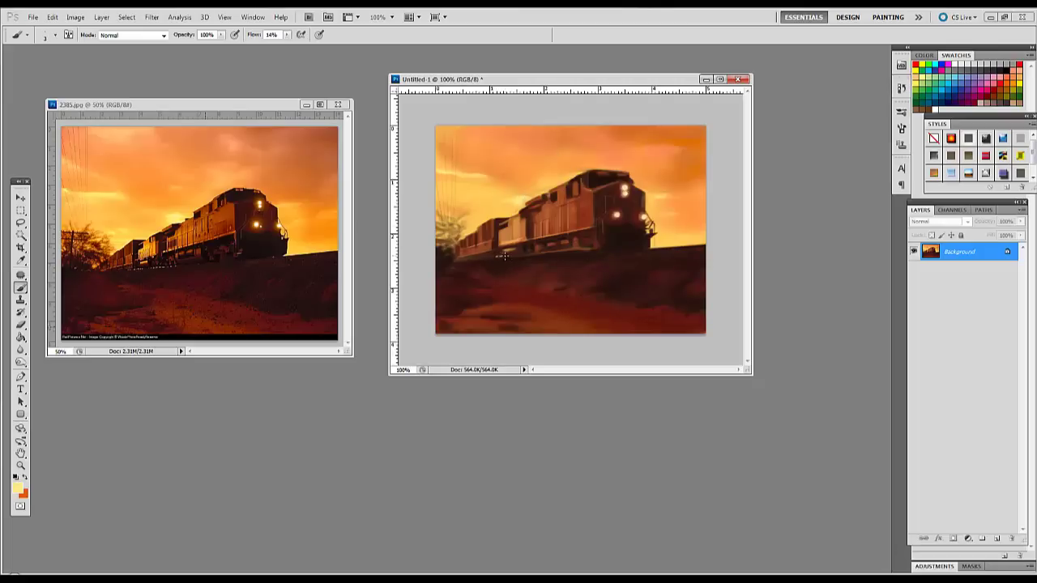
{"action": "left_click", "coordinate": [522, 256]}
{"action": "left_click", "coordinate": [529, 255]}
{"action": "left_click", "coordinate": [546, 253]}
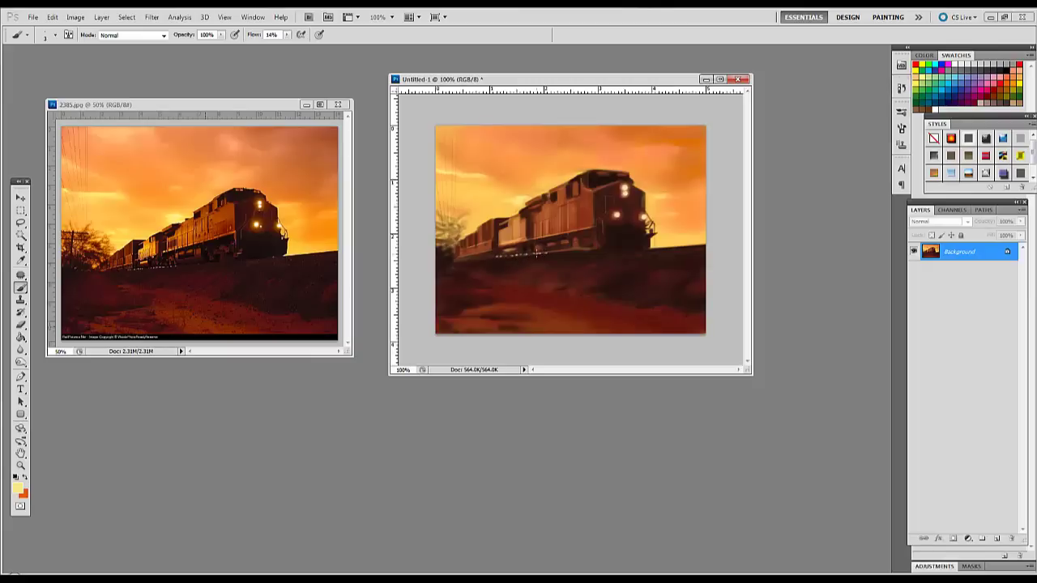
Sample oranges around the locomotive's roof and blend the clouds above the train with a 20 px brush
{"action": "left_click", "coordinate": [487, 257], "text": "alt"}
{"action": "key", "text": "alt"}
{"action": "key", "text": "alt"}
{"action": "left_click", "coordinate": [584, 191], "text": "alt"}
{"action": "left_click", "coordinate": [631, 171], "text": "alt"}
{"action": "left_click", "coordinate": [555, 174], "text": "alt"}
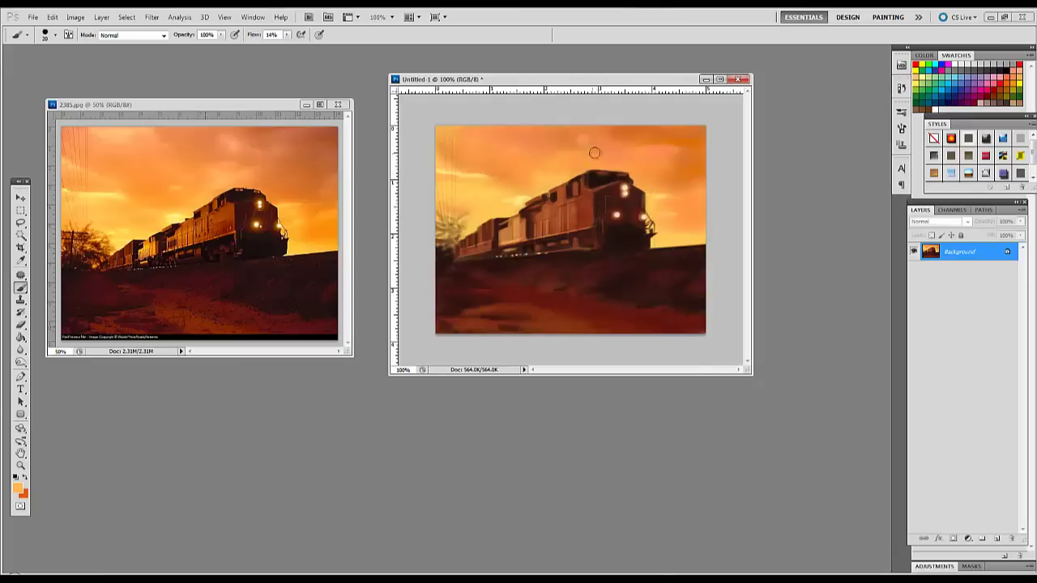
Shrink the brush, sample the bright yellow-orange sky, and touch up the light clouds on both sides of the train
{"action": "key", "text": "bracketleft"}
{"action": "key", "text": "bracketright"}
{"action": "key", "text": "bracketleft"}
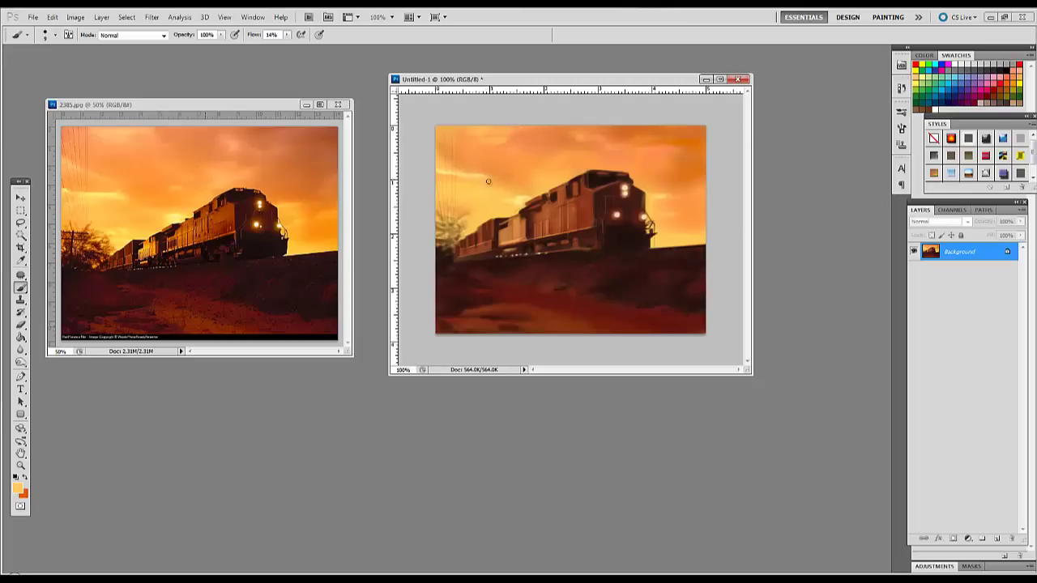
{"action": "left_click", "coordinate": [527, 195], "text": "alt"}
{"action": "left_click", "coordinate": [683, 228], "text": "alt"}
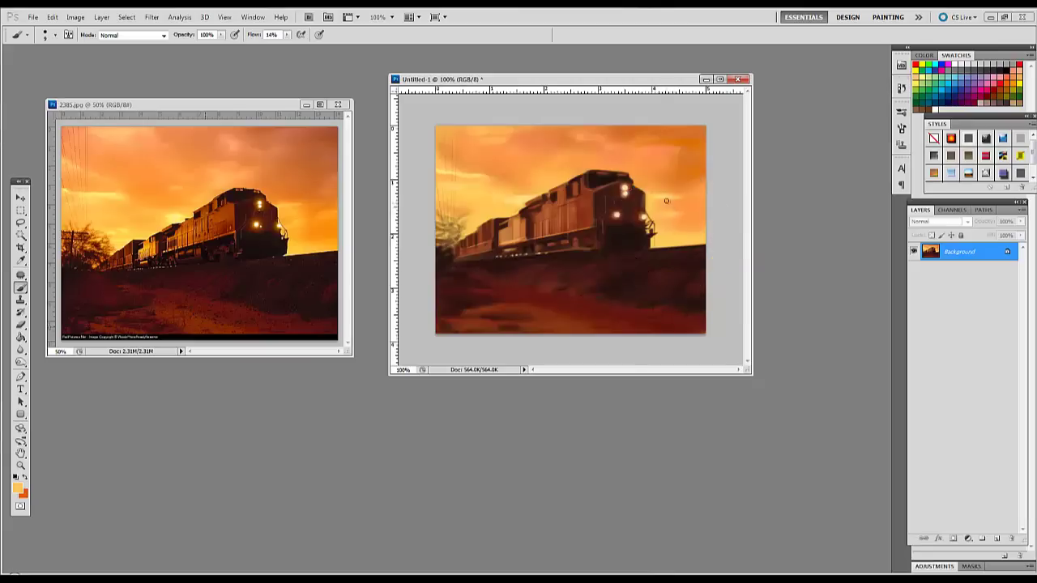